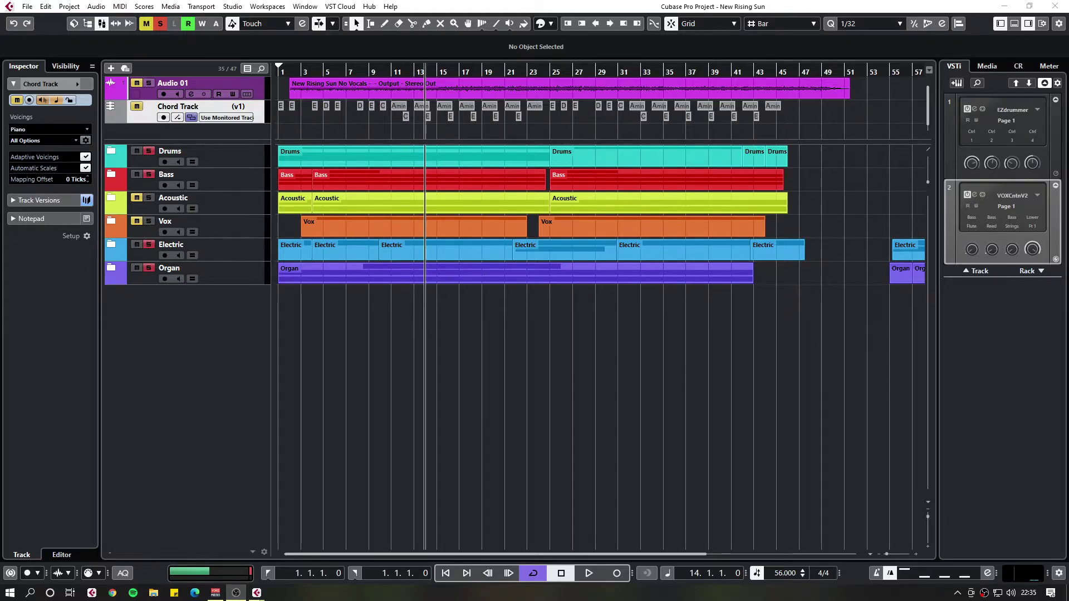
- Add a marker track named 'Marker' below the Chord Track and zoom in to bars 1–31
{"action": "left_click", "coordinate": [433, 7]}
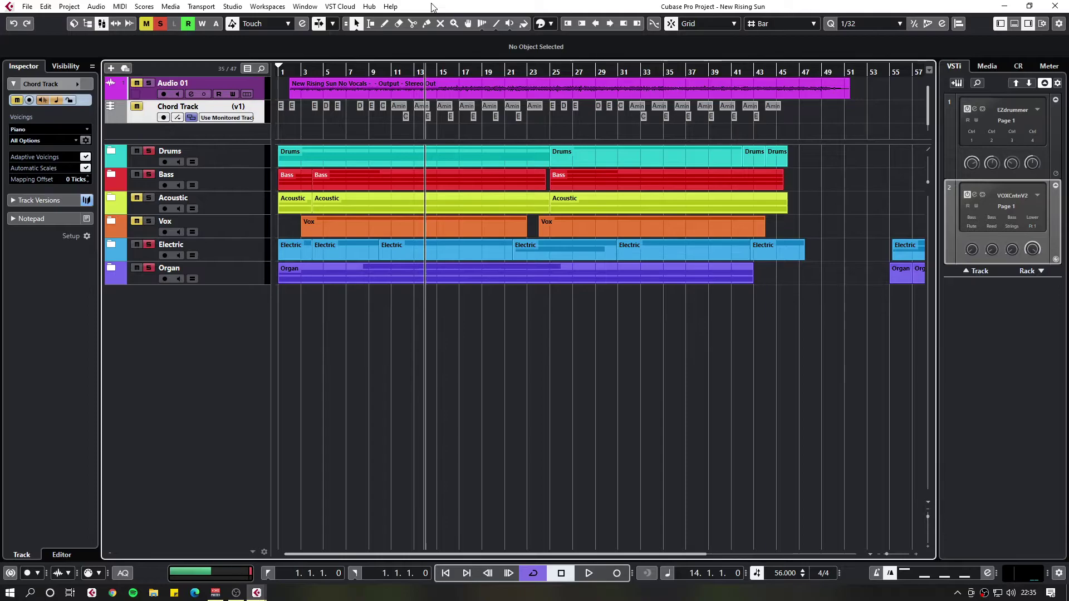
{"action": "key", "text": "ctrl+t"}
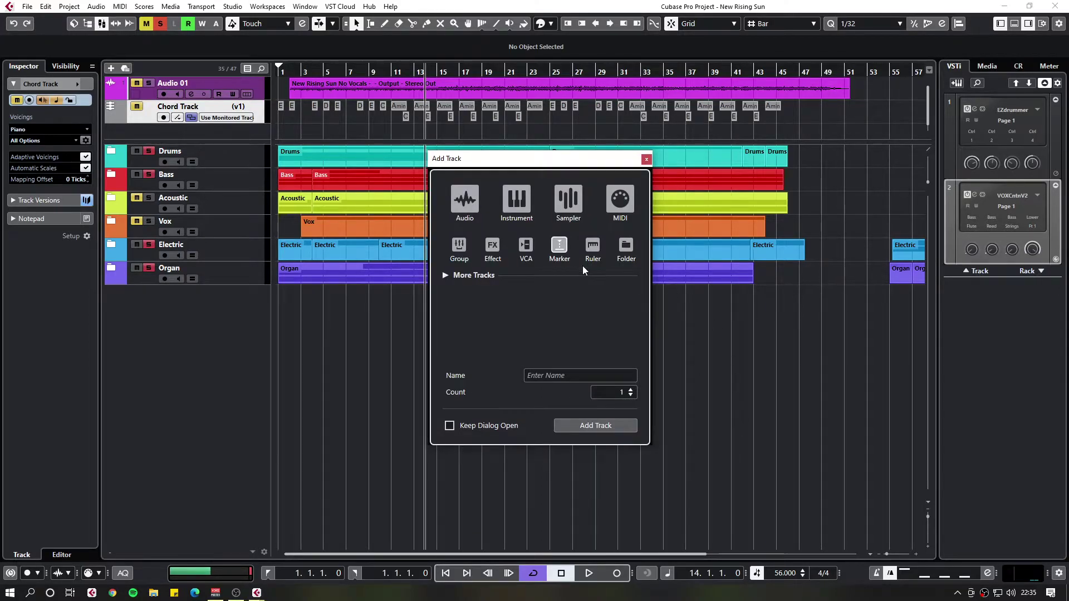
{"action": "left_click", "coordinate": [575, 375]}
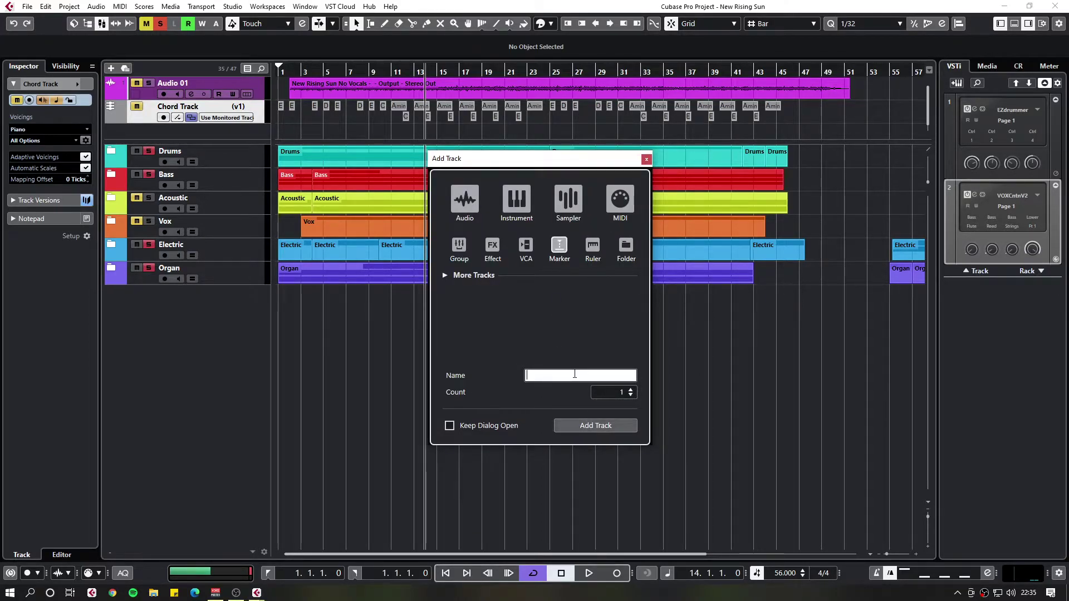
{"action": "type", "text": "Marker"}
{"action": "left_click", "coordinate": [633, 426]}
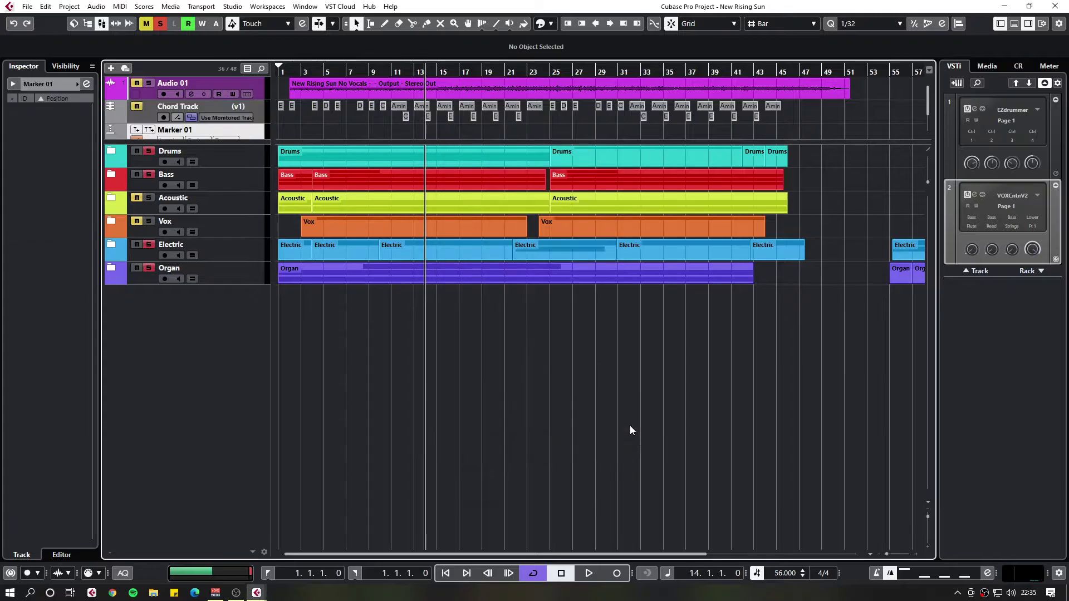
{"action": "scroll", "coordinate": [222, 118], "scroll_direction": "down", "scroll_amount": 2}
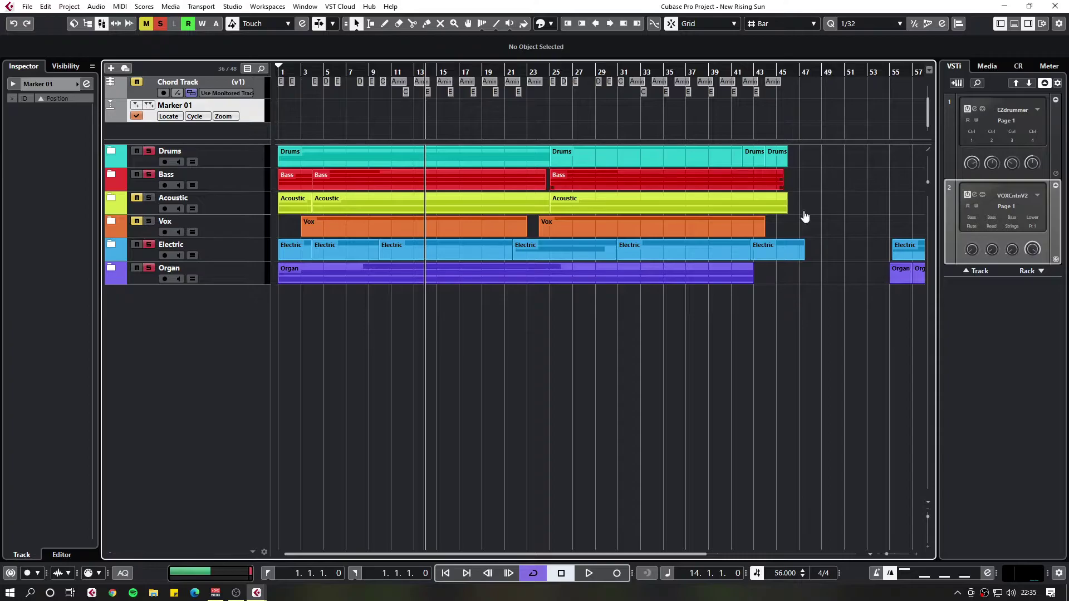
{"action": "left_click_drag", "start_coordinate": [886, 554], "coordinate": [889, 553]}
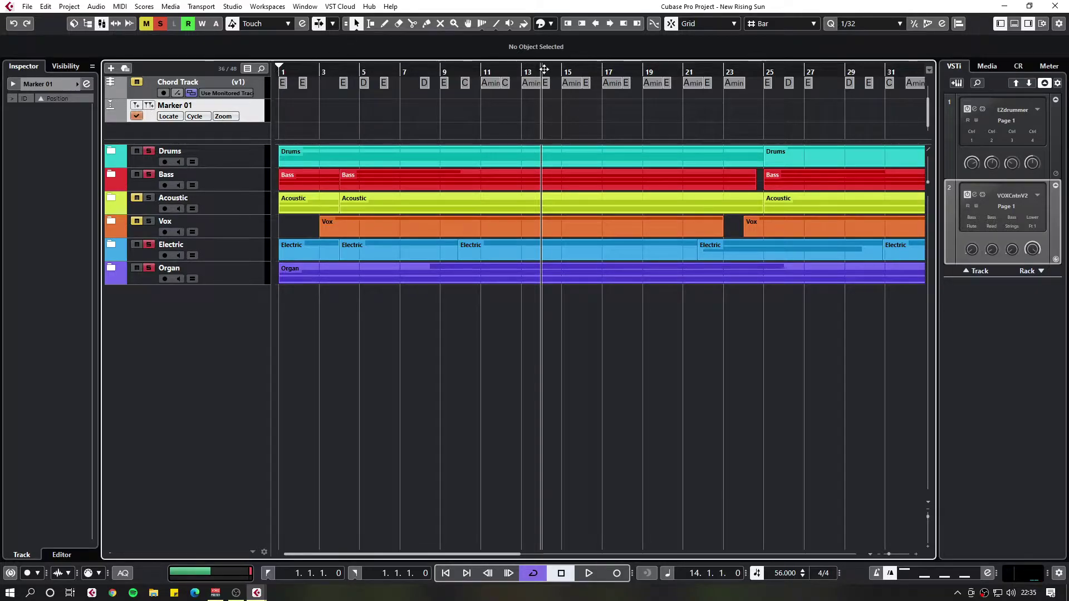
- Set a cycle range over bars 1–3 and add a marker at bar 1
{"action": "left_click_drag", "start_coordinate": [282, 68], "coordinate": [316, 69]}
{"action": "left_click", "coordinate": [295, 71]}
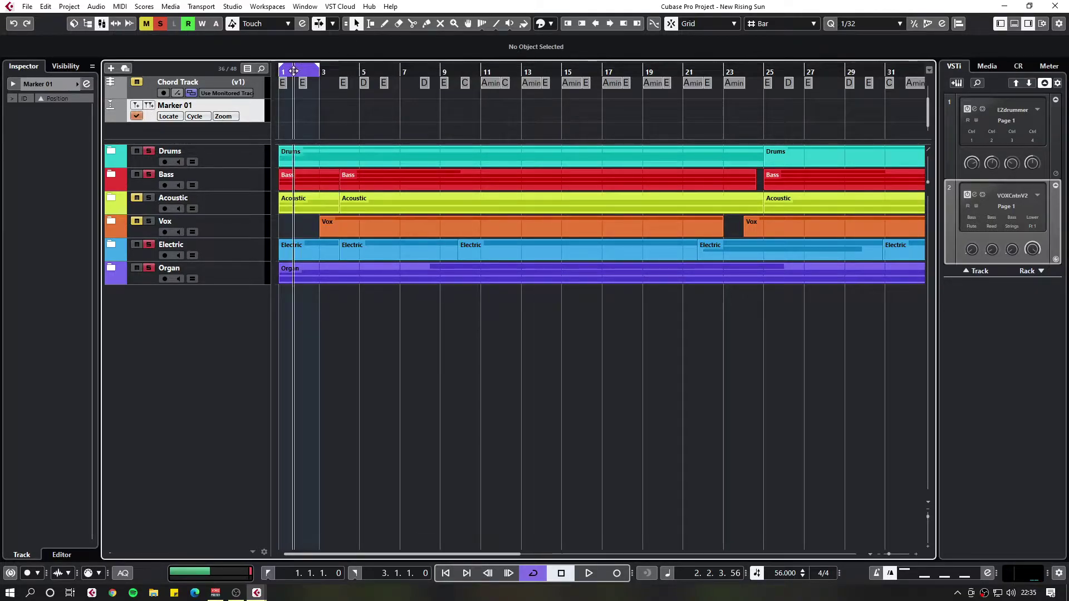
{"action": "left_click", "coordinate": [136, 107]}
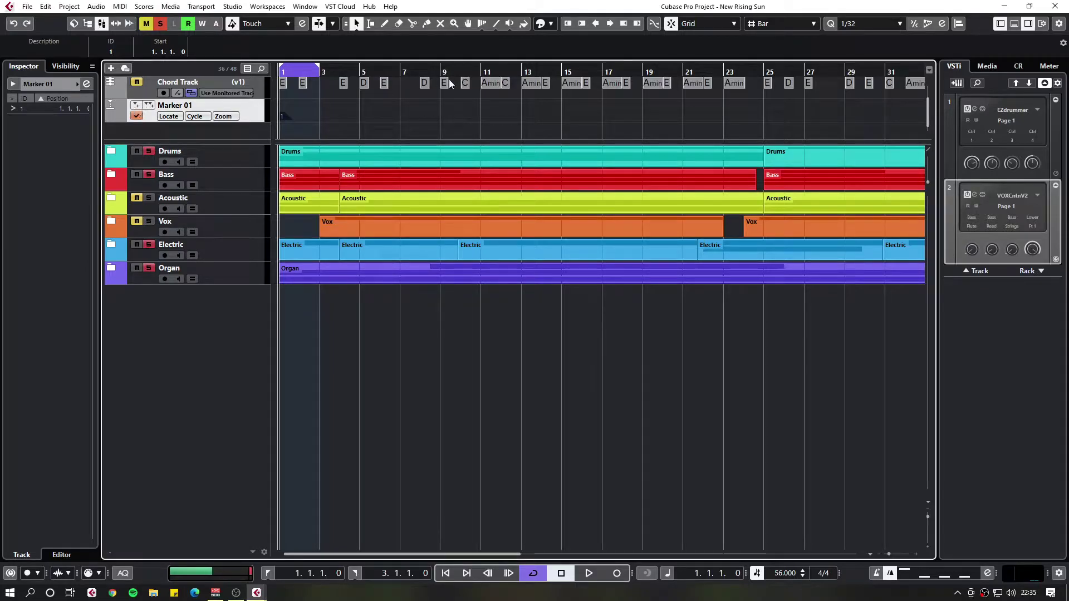
- Add further markers at bars 4, 10 and 14
{"action": "left_click", "coordinate": [362, 68]}
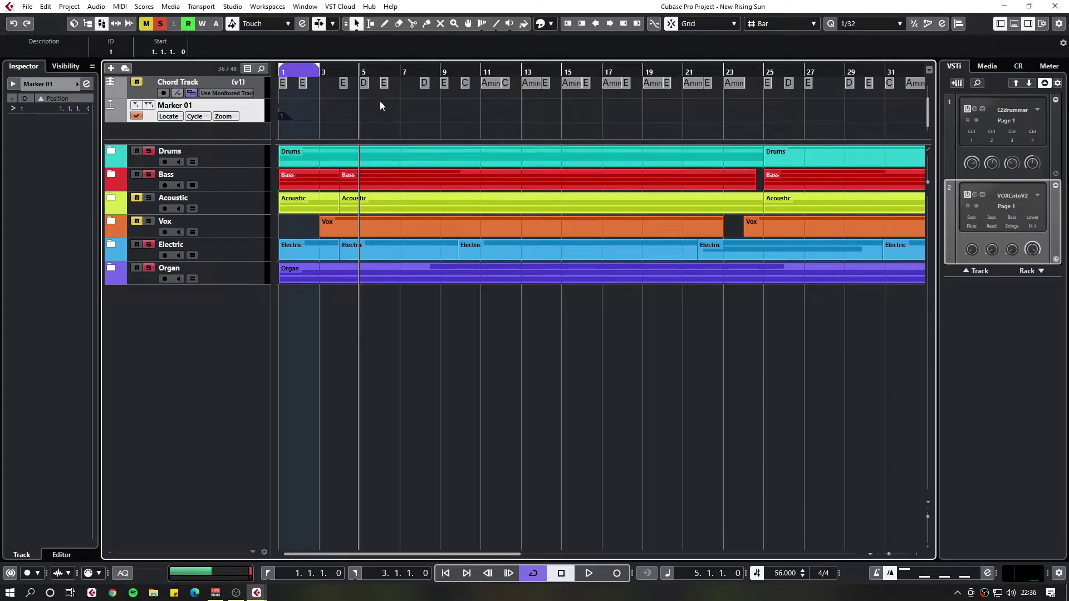
{"action": "left_click", "coordinate": [344, 69]}
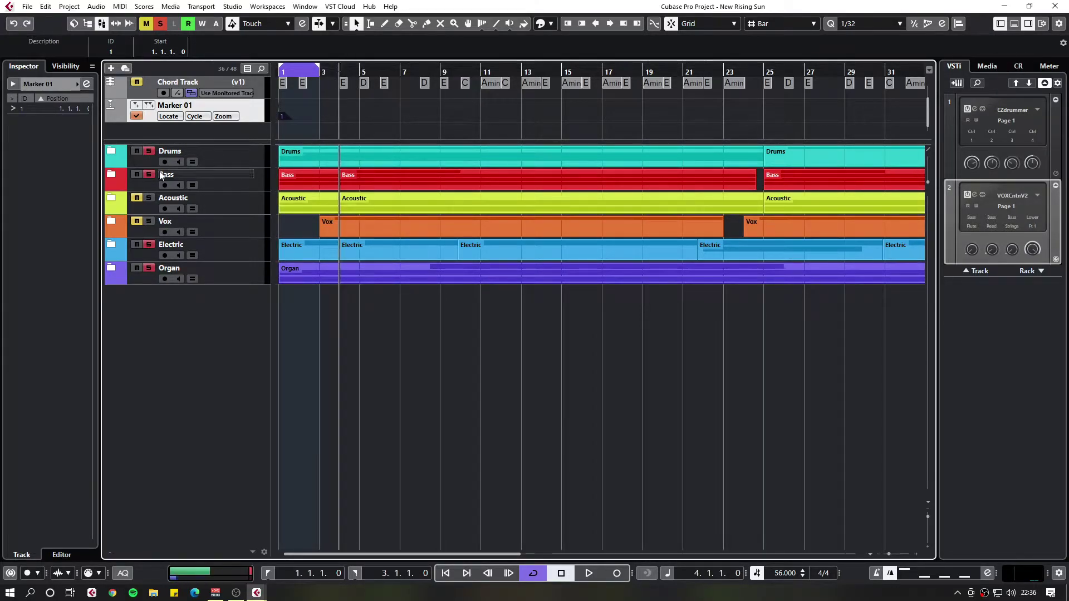
{"action": "left_click", "coordinate": [136, 105]}
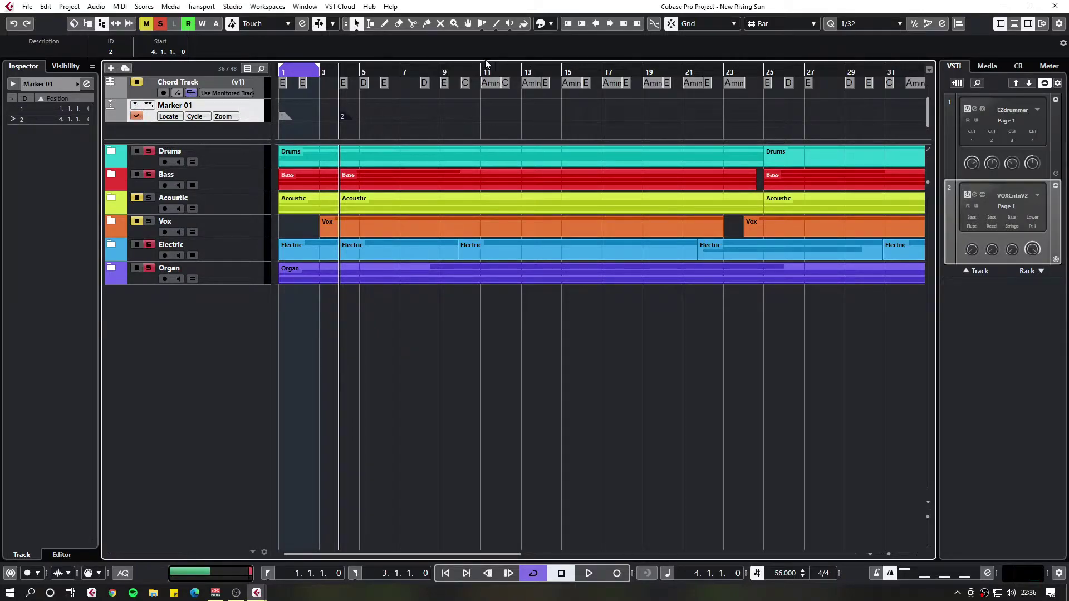
{"action": "left_click", "coordinate": [461, 69]}
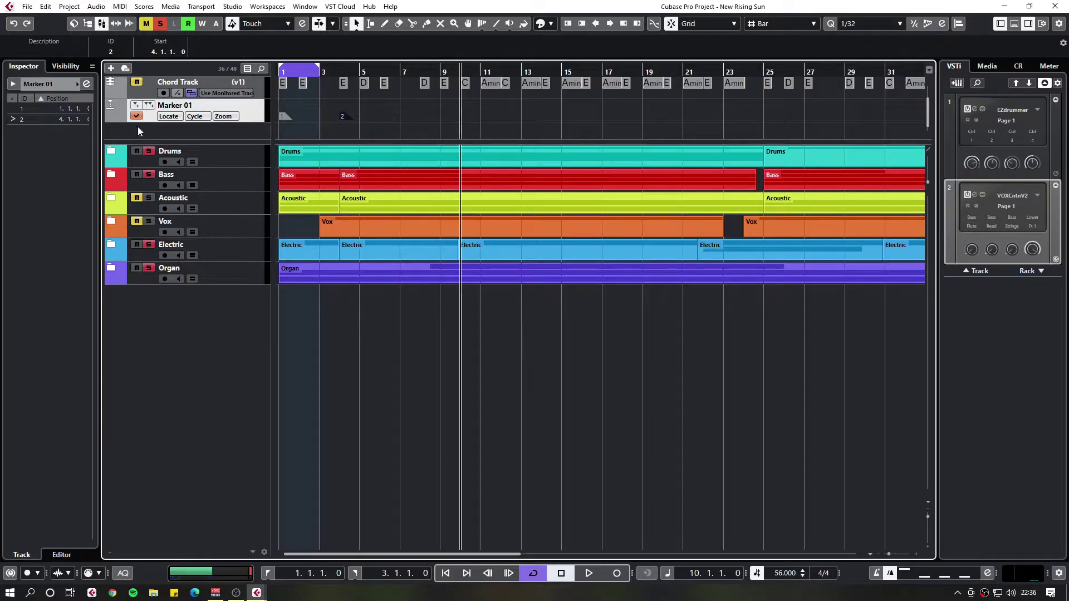
{"action": "left_click", "coordinate": [137, 106]}
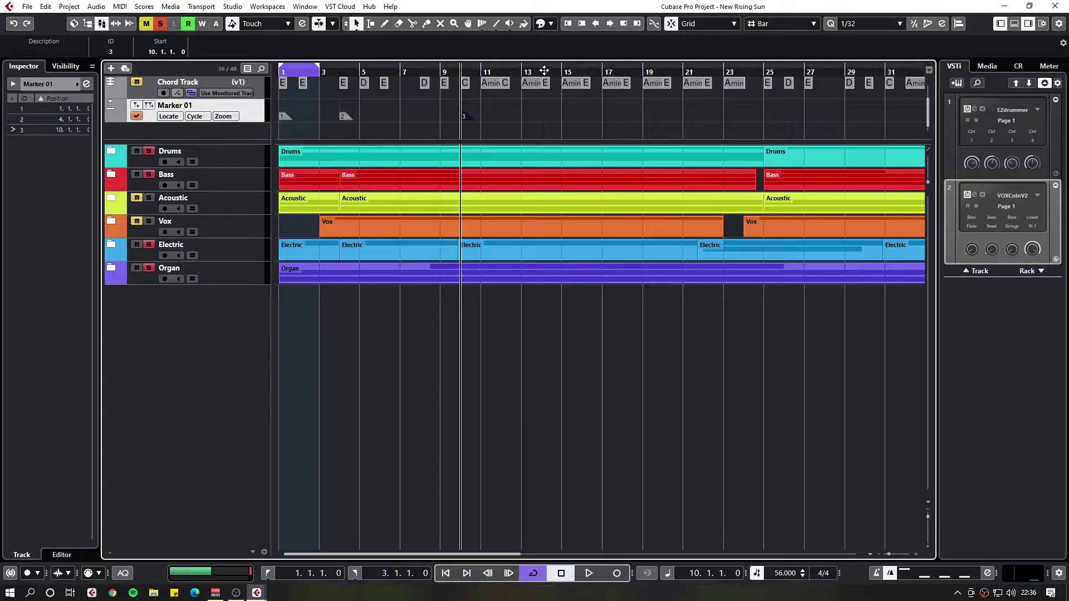
{"action": "left_click", "coordinate": [542, 72]}
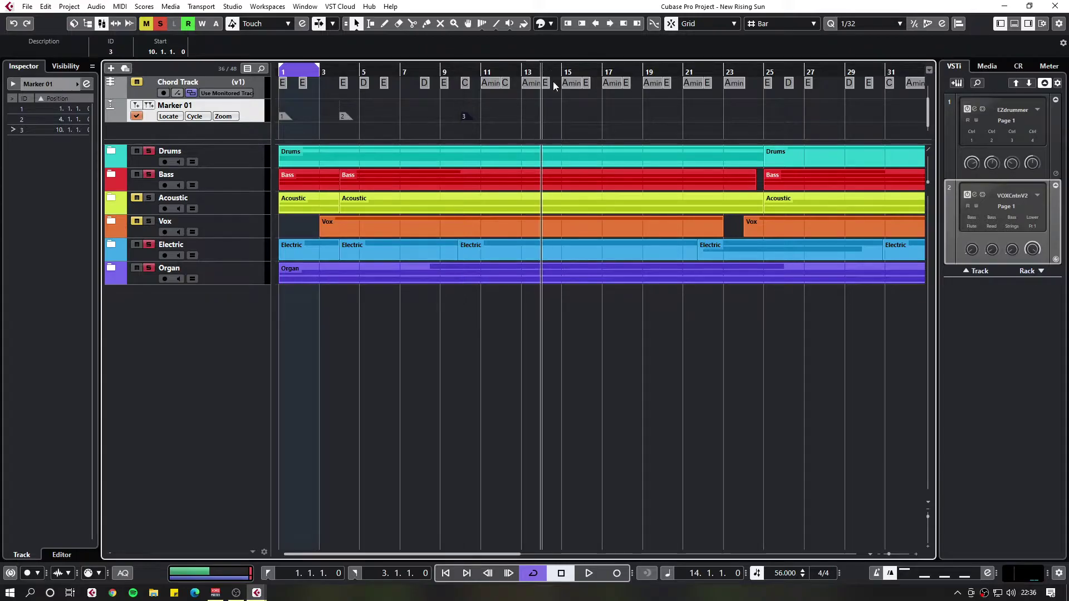
{"action": "left_click", "coordinate": [136, 106]}
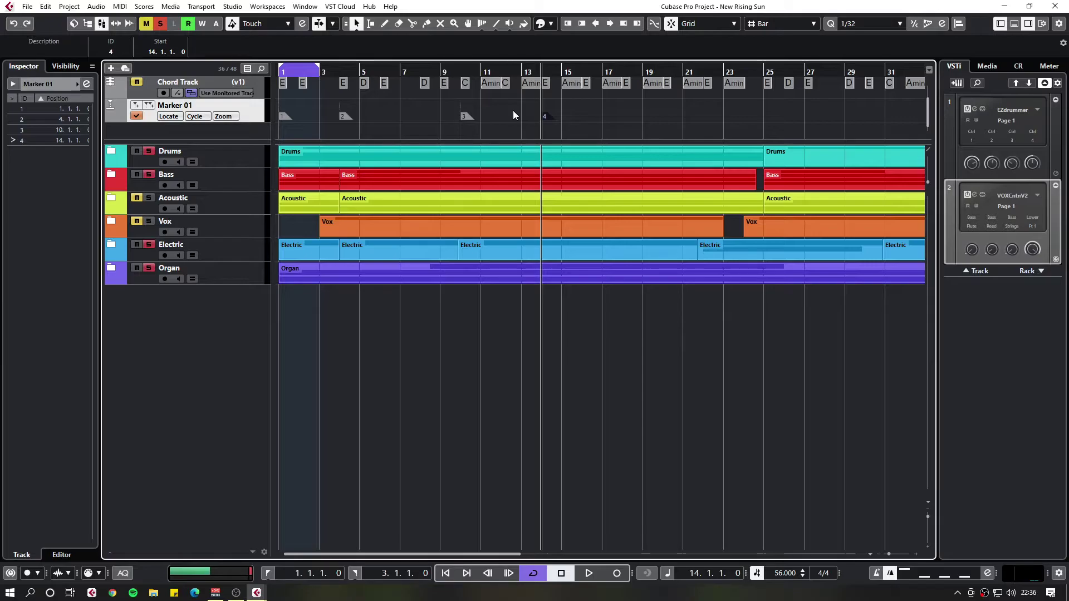
- Select marker 1 at bar 1 and begin editing its Description in the info line
{"action": "key", "text": "shift+b"}
{"action": "key", "text": "shift+b"}
{"action": "key", "text": "shift+b"}
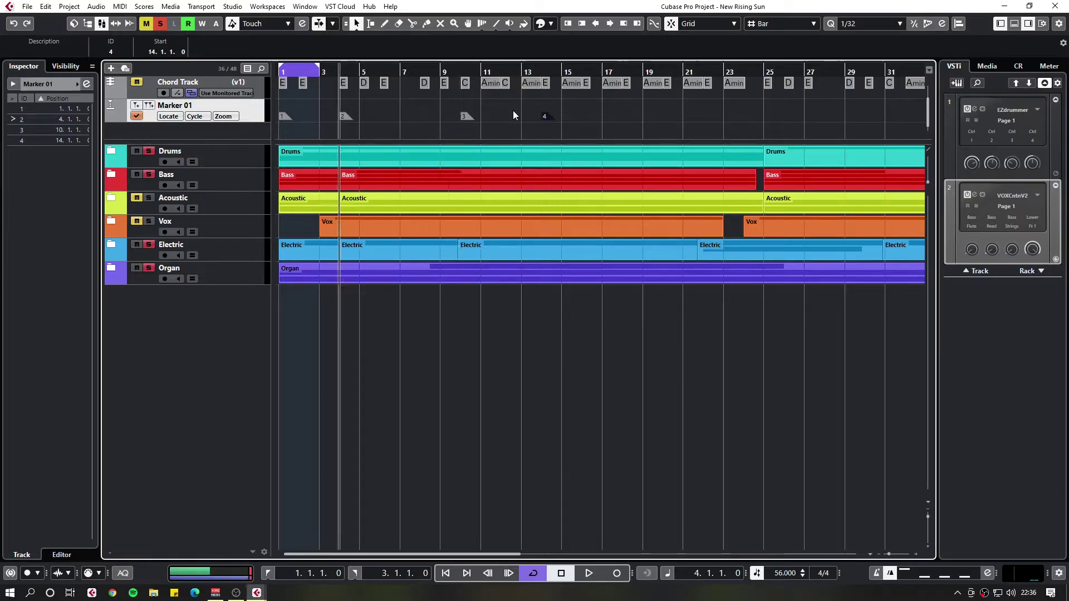
{"action": "key", "text": "shift+n"}
{"action": "key", "text": "shift+n"}
{"action": "key", "text": "shift+n"}
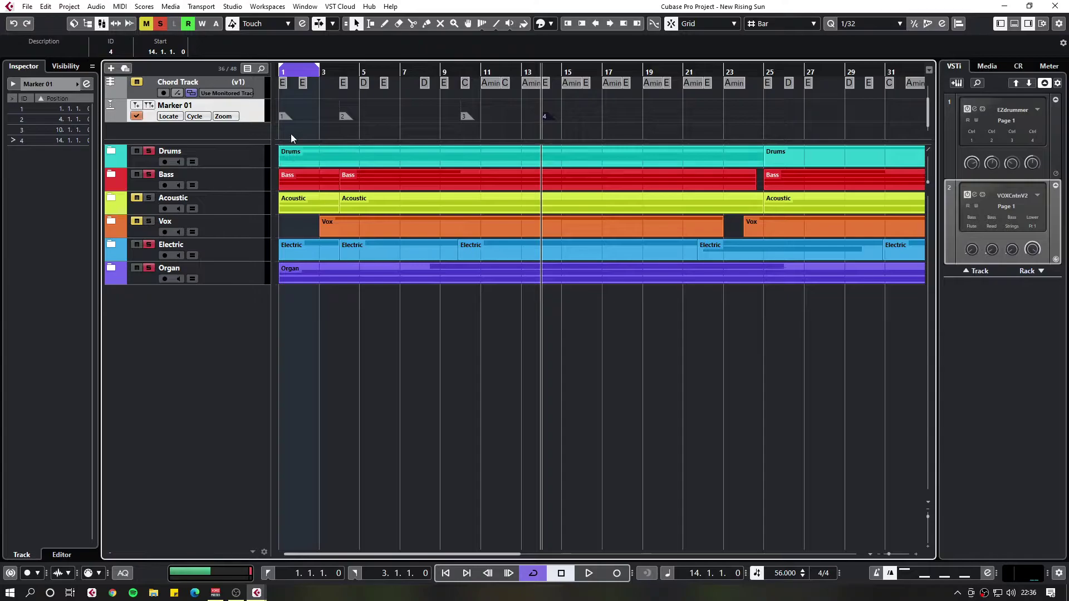
{"action": "left_click", "coordinate": [281, 117]}
{"action": "left_click", "coordinate": [326, 223]}
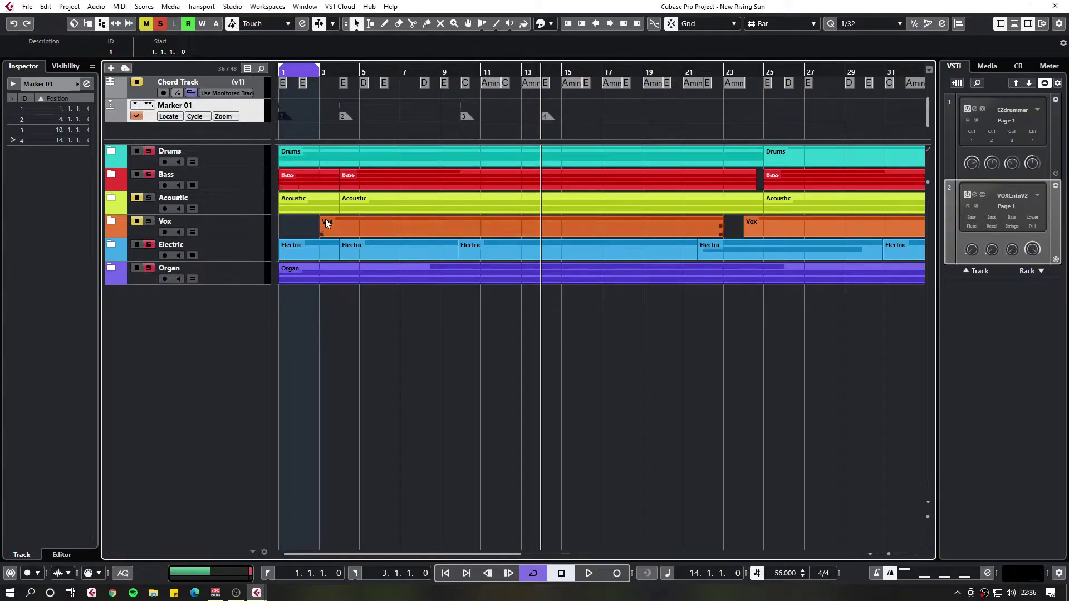
{"action": "left_click", "coordinate": [286, 117]}
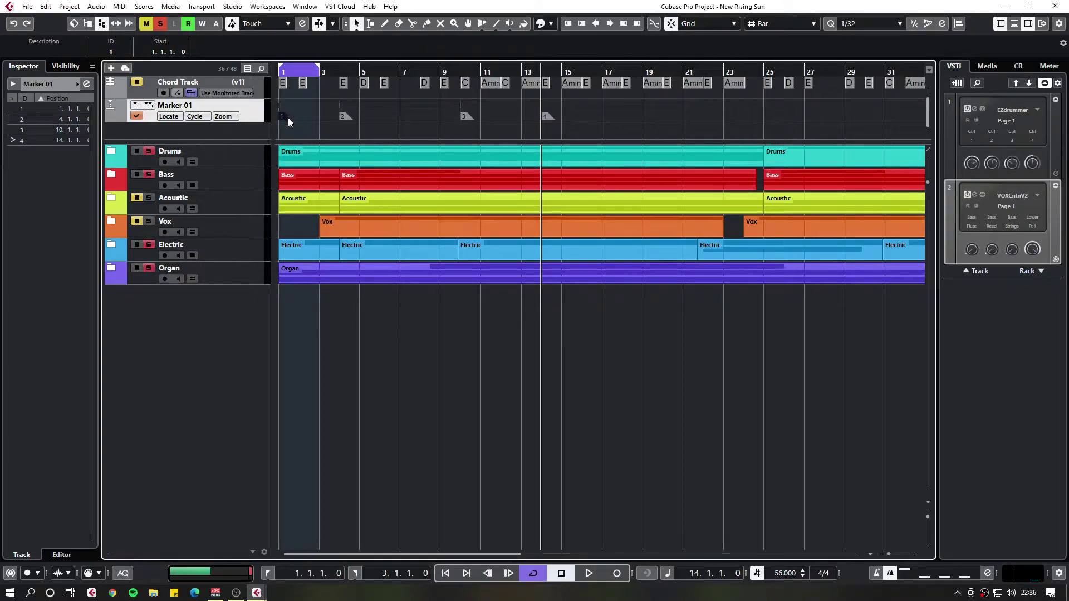
{"action": "left_click", "coordinate": [22, 51]}
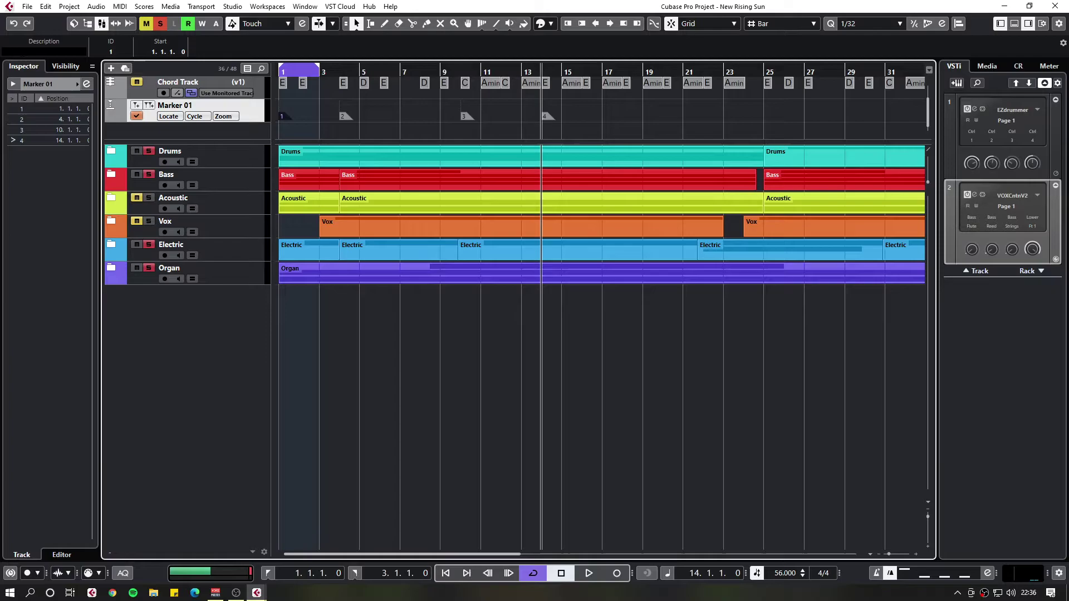
- Name the four markers Intro, Verse, Pre and Chorus
{"action": "type", "text": "Intro"}
{"action": "key", "text": "Tab"}
{"action": "type", "text": "Verse"}
{"action": "key", "text": "Tab"}
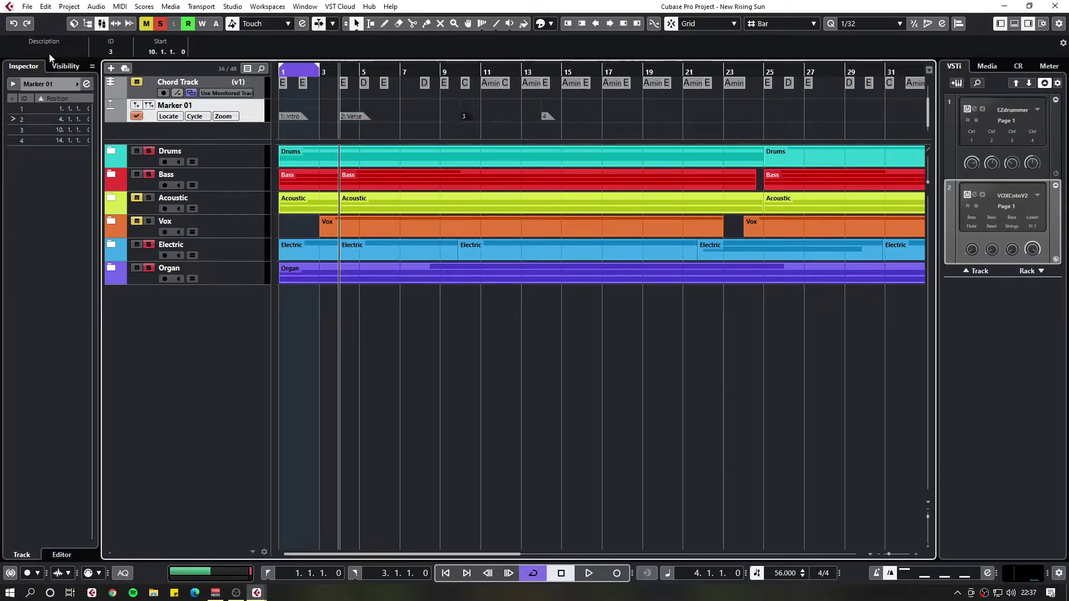
{"action": "type", "text": "Pre"}
{"action": "left_click", "coordinate": [570, 114]}
{"action": "type", "text": "Chorus"}
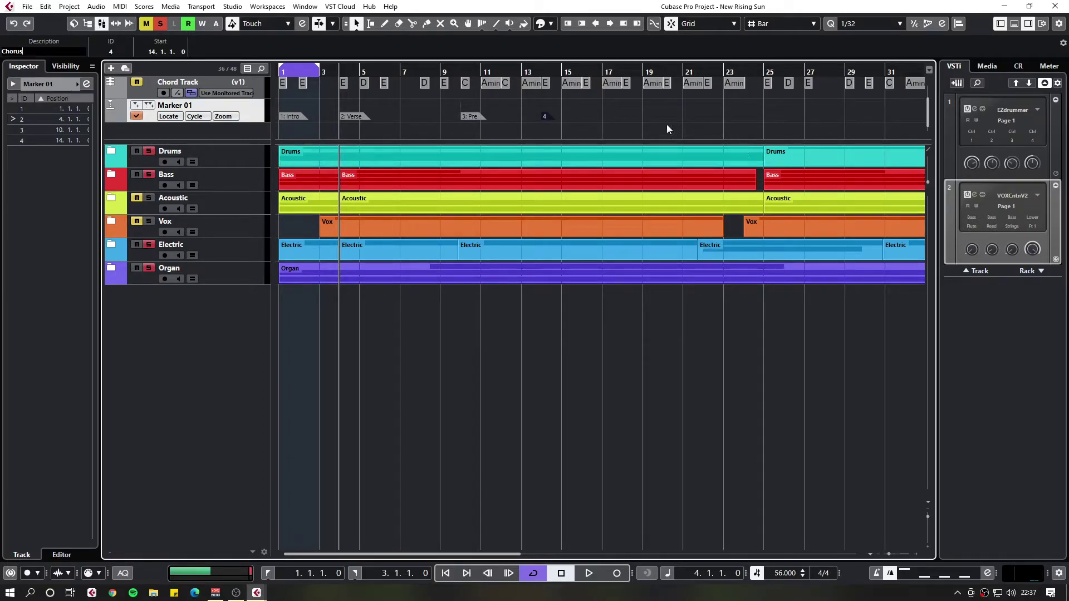
{"action": "key", "text": "Return"}
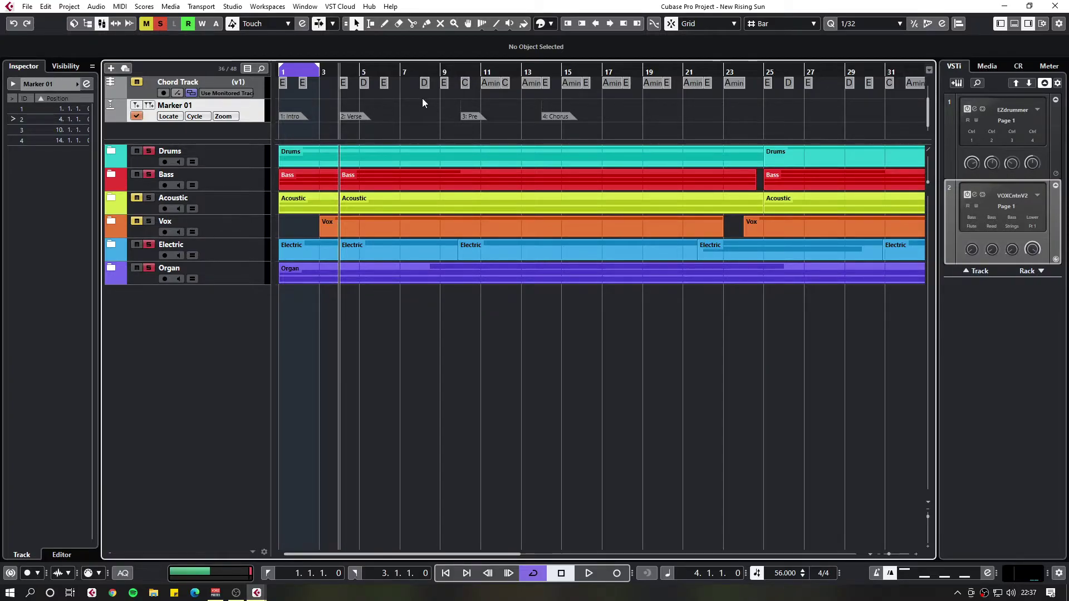
- Jump between markers and audition playback from the Pre marker at bar 10
{"action": "key", "text": "shift+b"}
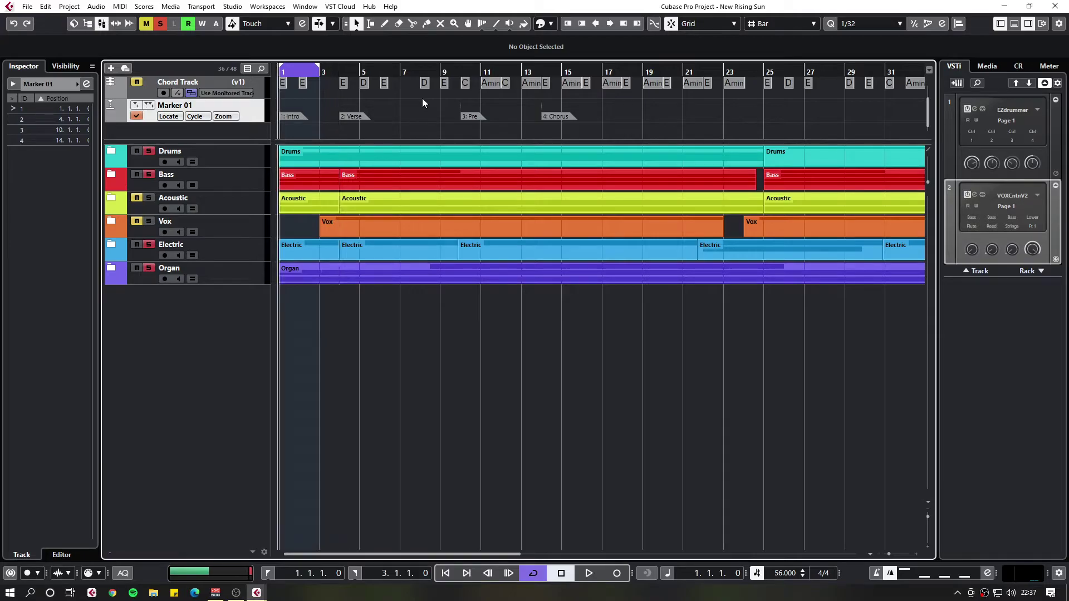
{"action": "key", "text": "shift+n"}
{"action": "key", "text": "shift+n"}
{"action": "key", "text": "space"}
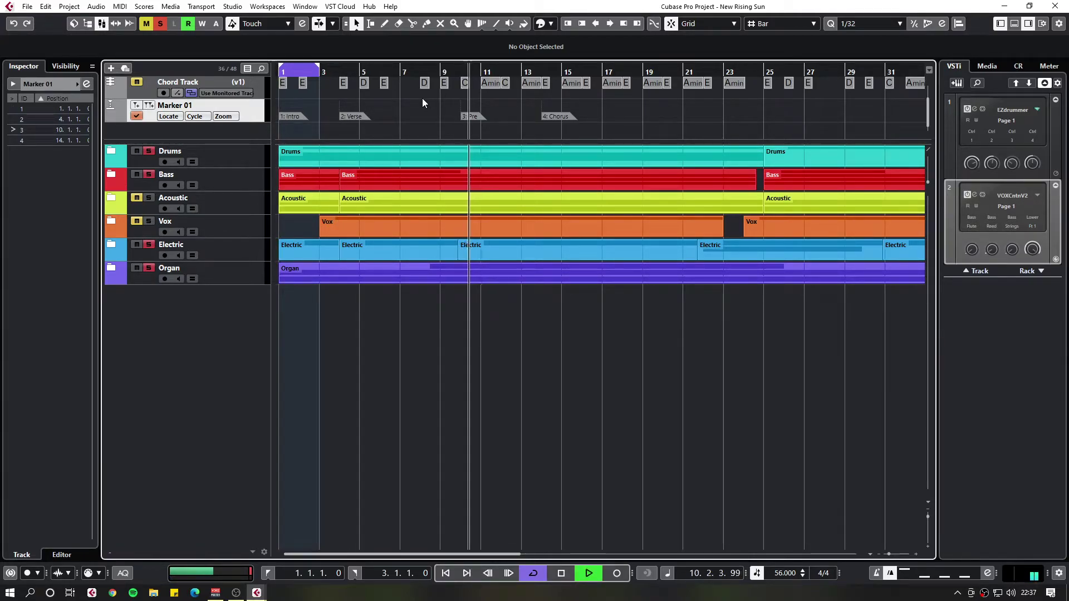
{"action": "key", "text": "space"}
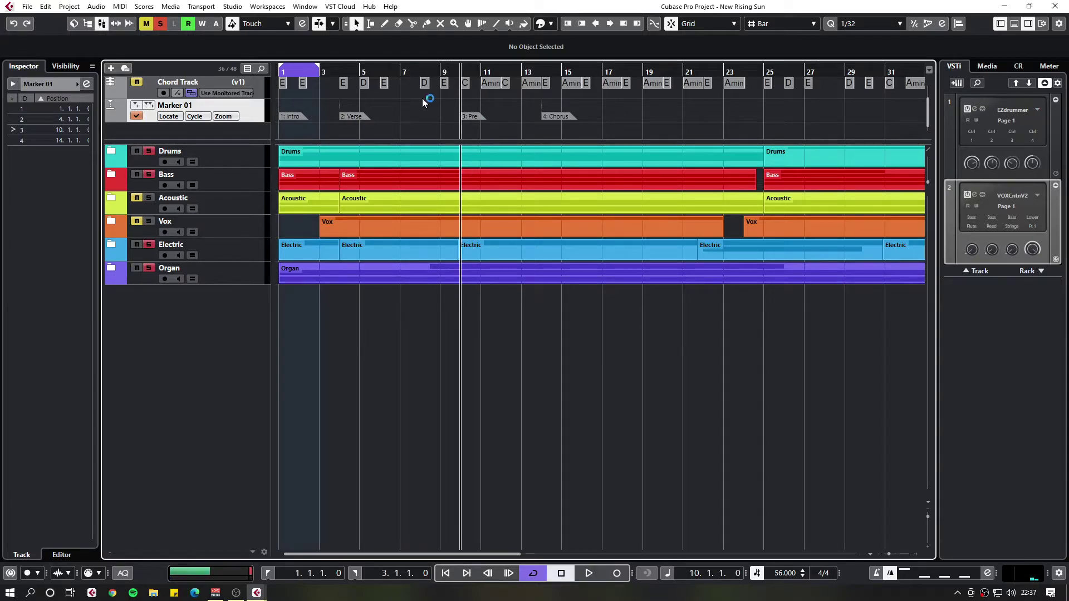
- Colour the section markers from the Colorize palette, making the Chorus marker green
{"action": "left_click", "coordinate": [293, 115]}
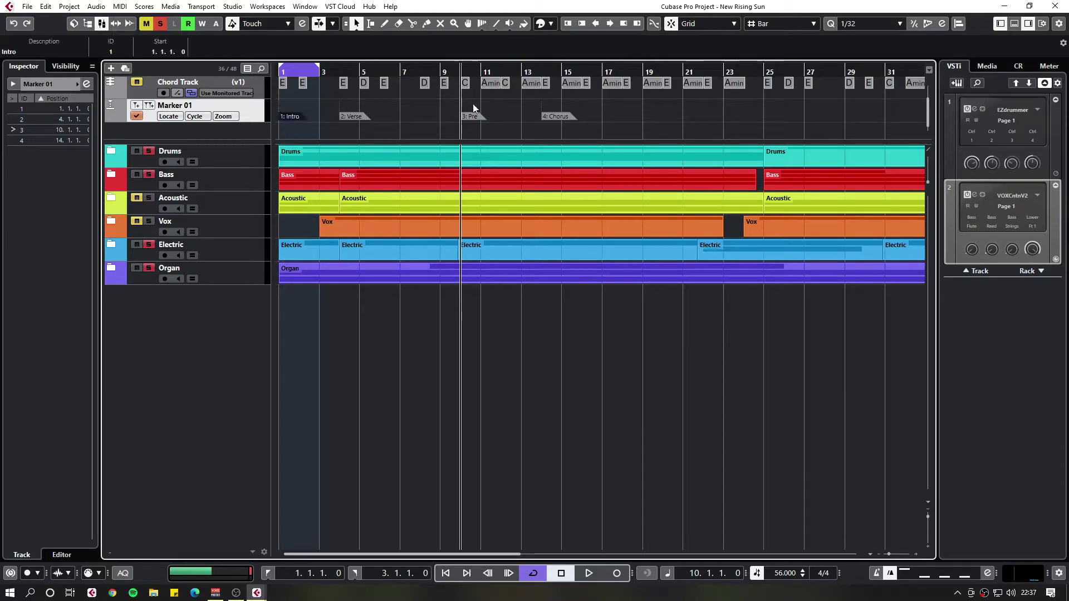
{"action": "left_click", "coordinate": [550, 24]}
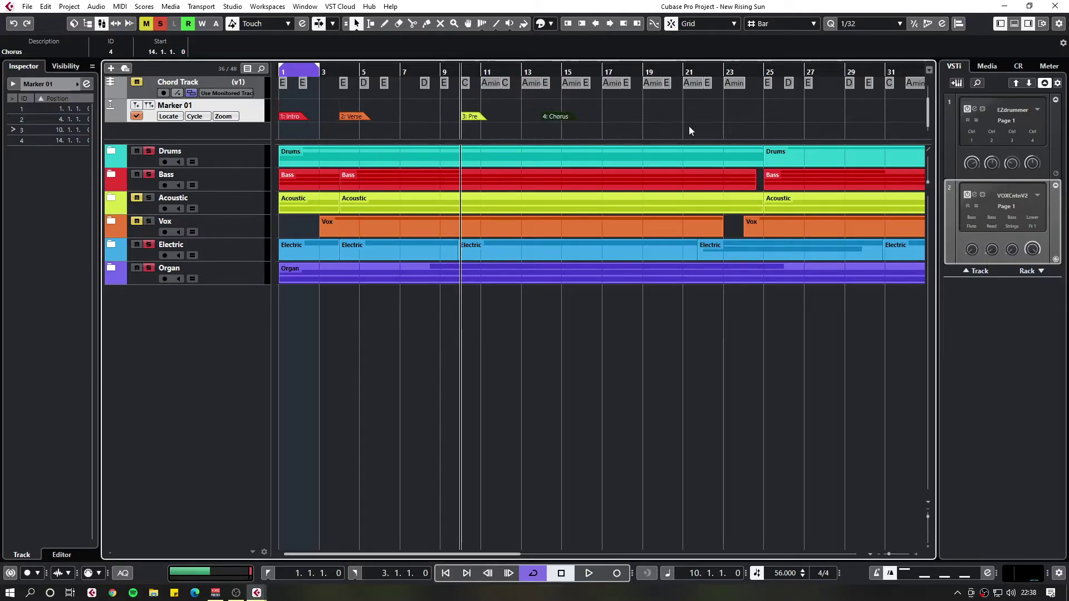
{"action": "left_click", "coordinate": [525, 120]}
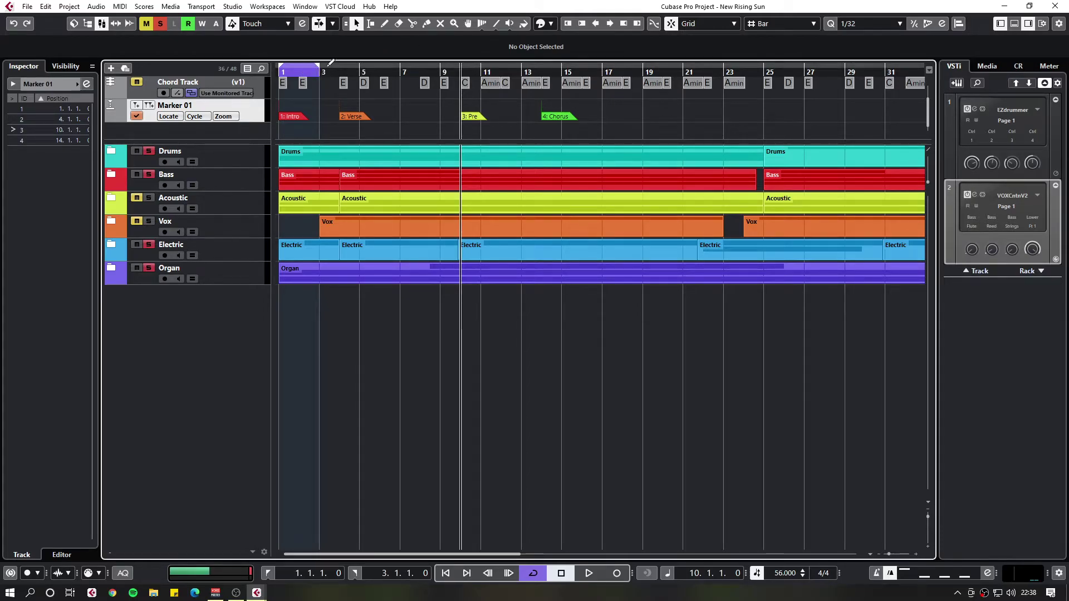
- Create cycle markers for bars 1–4, 4–10, 10–14 and 14–25 from ruler ranges
{"action": "mouse_move", "coordinate": [331, 62]}
{"action": "left_mouse_down"}
{"action": "mouse_move", "coordinate": [301, 62]}
{"action": "mouse_move", "coordinate": [340, 62]}
{"action": "left_mouse_up"}
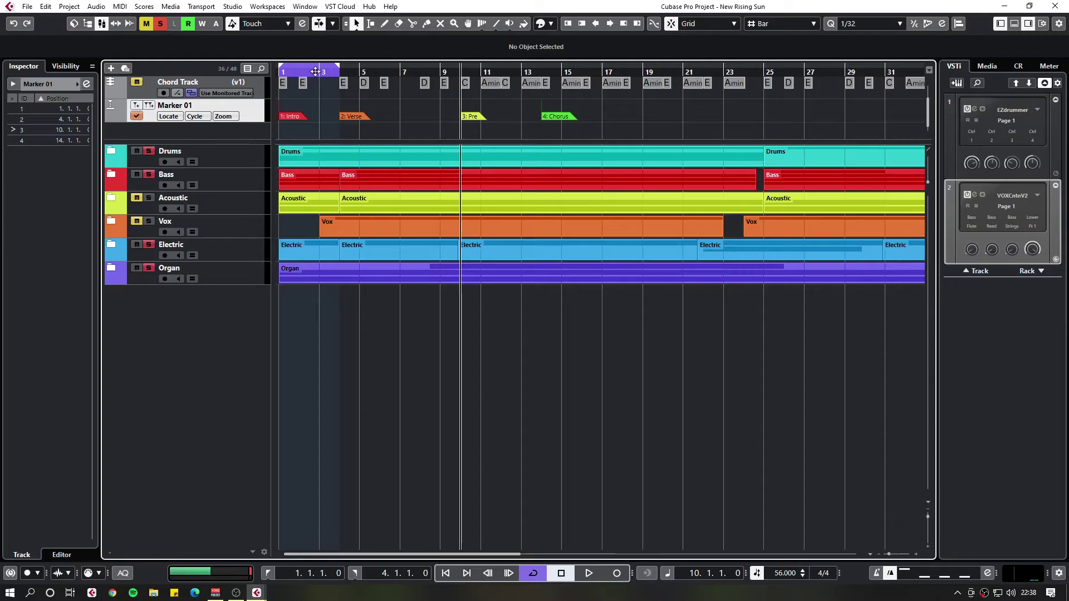
{"action": "left_click", "coordinate": [149, 107]}
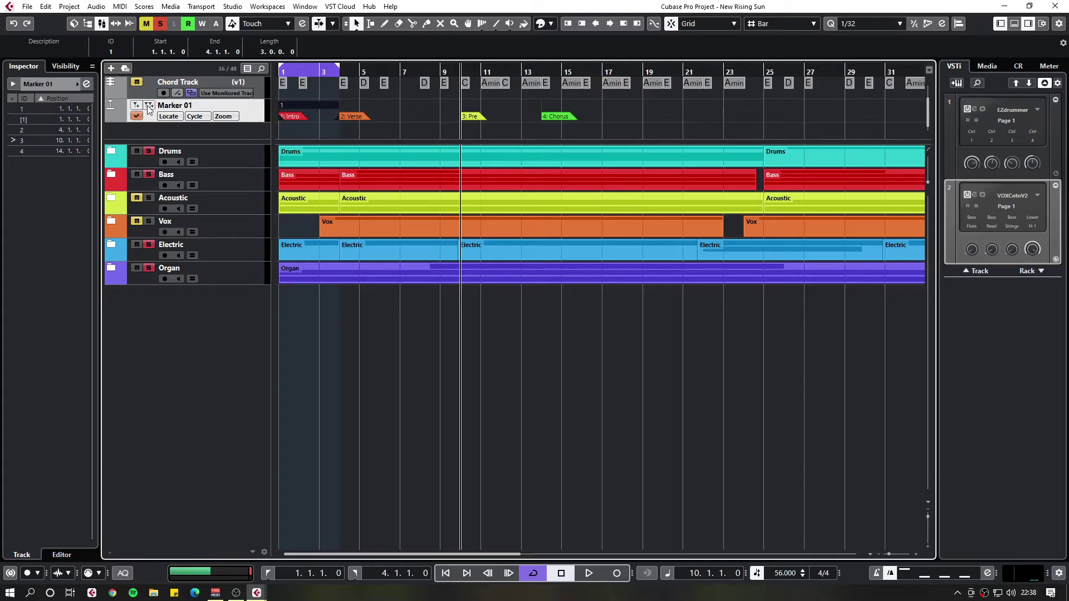
{"action": "left_click_drag", "start_coordinate": [341, 62], "coordinate": [460, 58]}
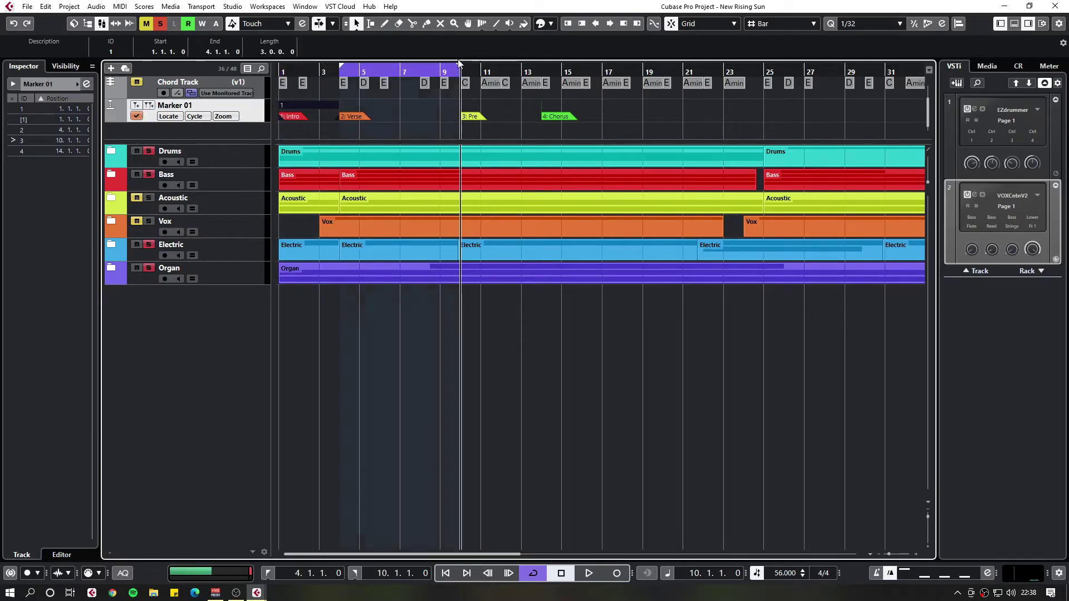
{"action": "left_click", "coordinate": [155, 106]}
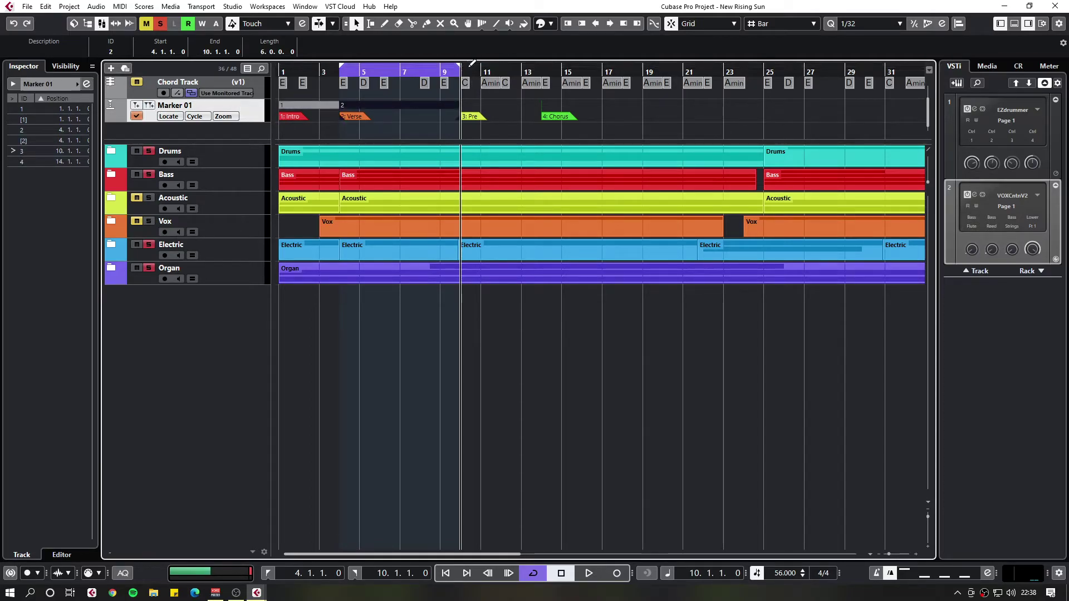
{"action": "left_click_drag", "start_coordinate": [470, 63], "coordinate": [542, 64]}
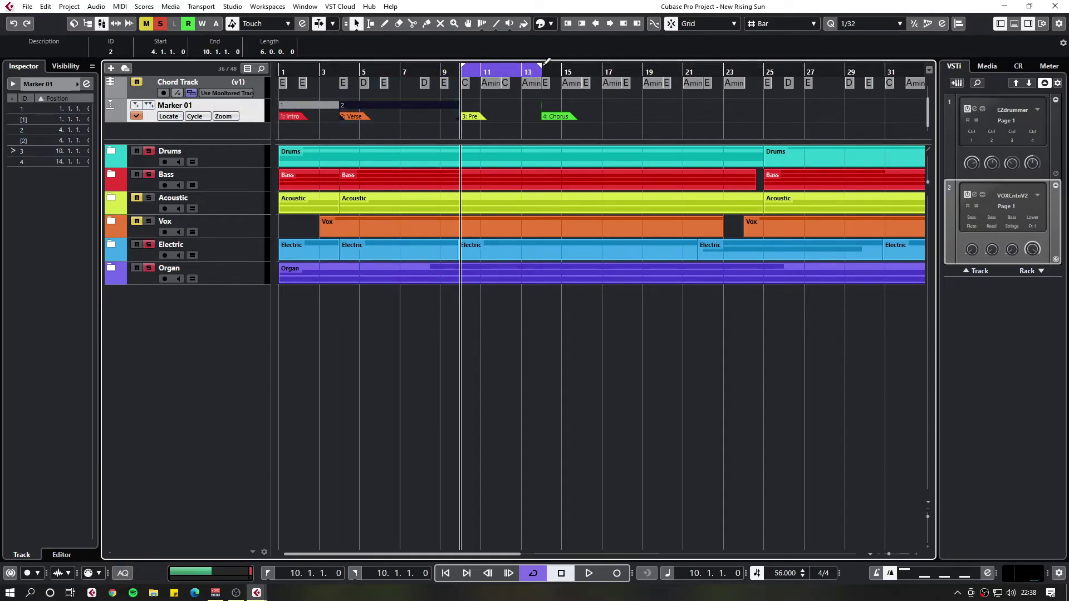
{"action": "left_click", "coordinate": [149, 106]}
{"action": "mouse_move", "coordinate": [568, 61]}
{"action": "left_mouse_down"}
{"action": "mouse_move", "coordinate": [914, 62]}
{"action": "mouse_move", "coordinate": [663, 67]}
{"action": "left_mouse_up"}
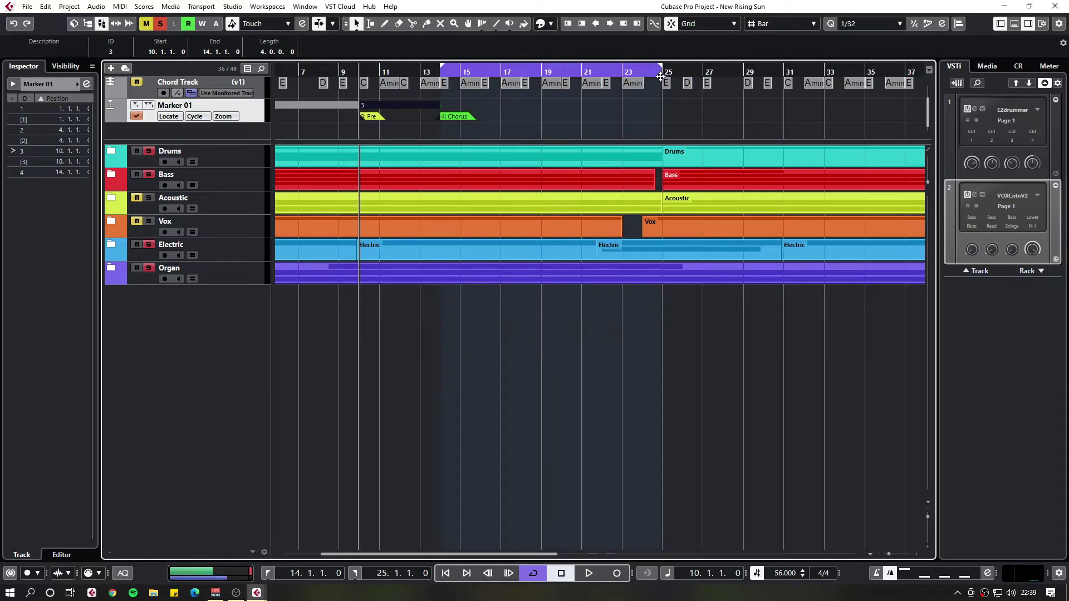
{"action": "left_click", "coordinate": [148, 105]}
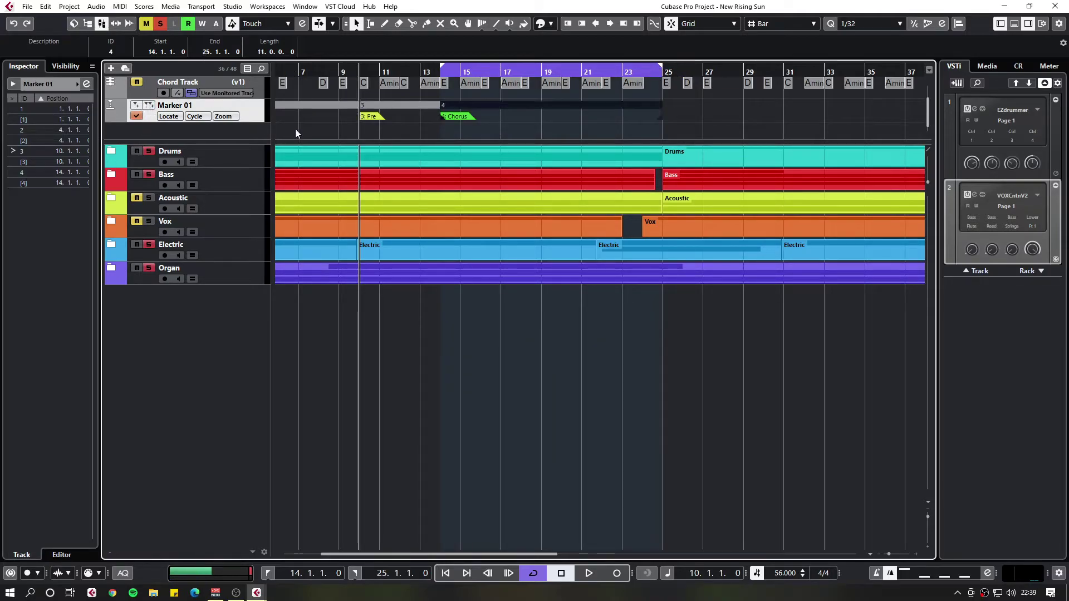
{"action": "left_click_drag", "start_coordinate": [515, 554], "coordinate": [444, 553]}
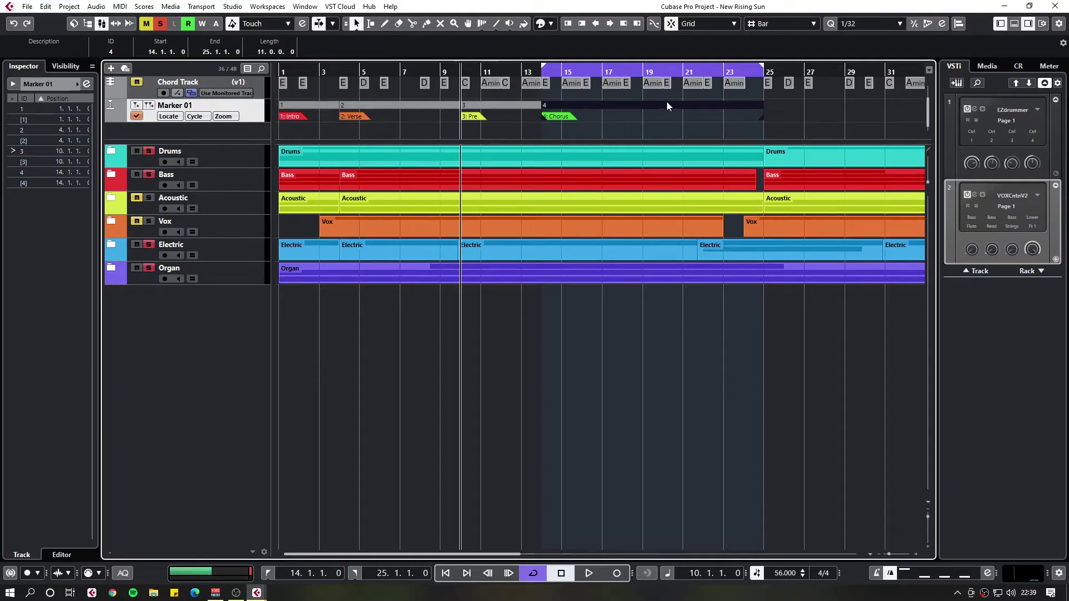
- Loop each cycle marker in turn: bars 1–4, 4–10, 10–14 and 14–25
{"action": "left_click", "coordinate": [291, 105]}
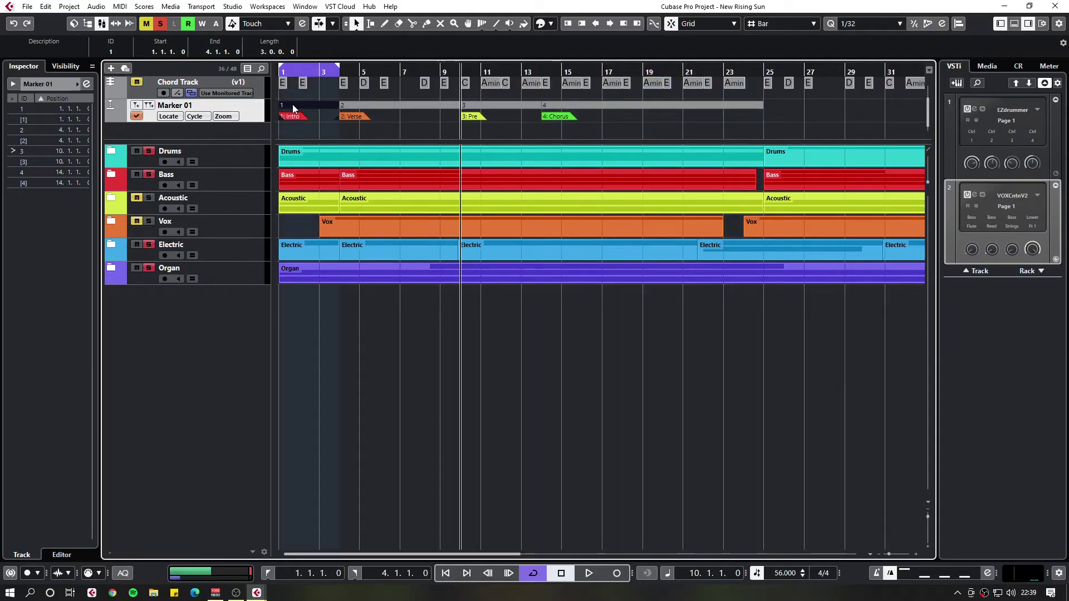
{"action": "left_click", "coordinate": [365, 105]}
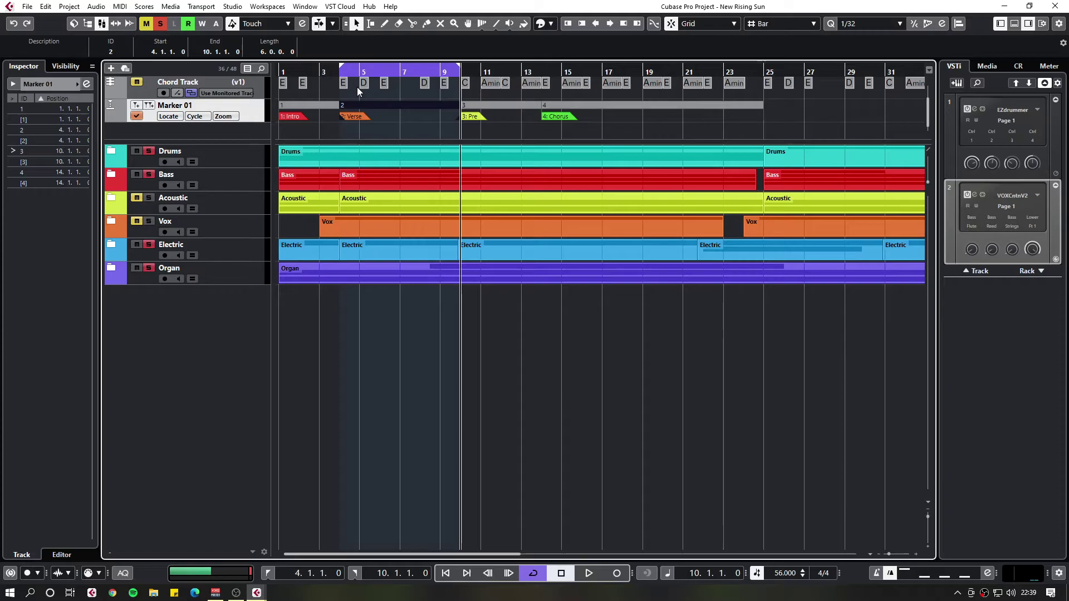
{"action": "left_click", "coordinate": [488, 105]}
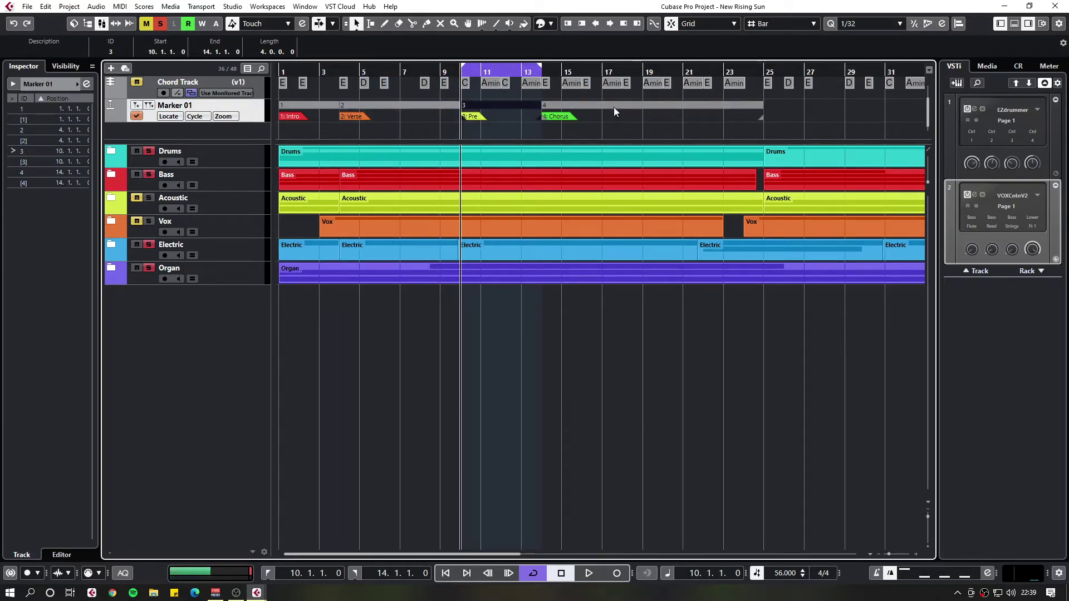
{"action": "left_click", "coordinate": [613, 107]}
{"action": "left_click", "coordinate": [490, 105]}
- Step the playhead between markers, then set the loop to bars 1–4 from the Intro cycle marker
{"action": "key", "text": "shift+b"}
{"action": "key", "text": "shift+b"}
{"action": "key", "text": "shift+n"}
{"action": "key", "text": "shift+n"}
{"action": "key", "text": "shift+n"}
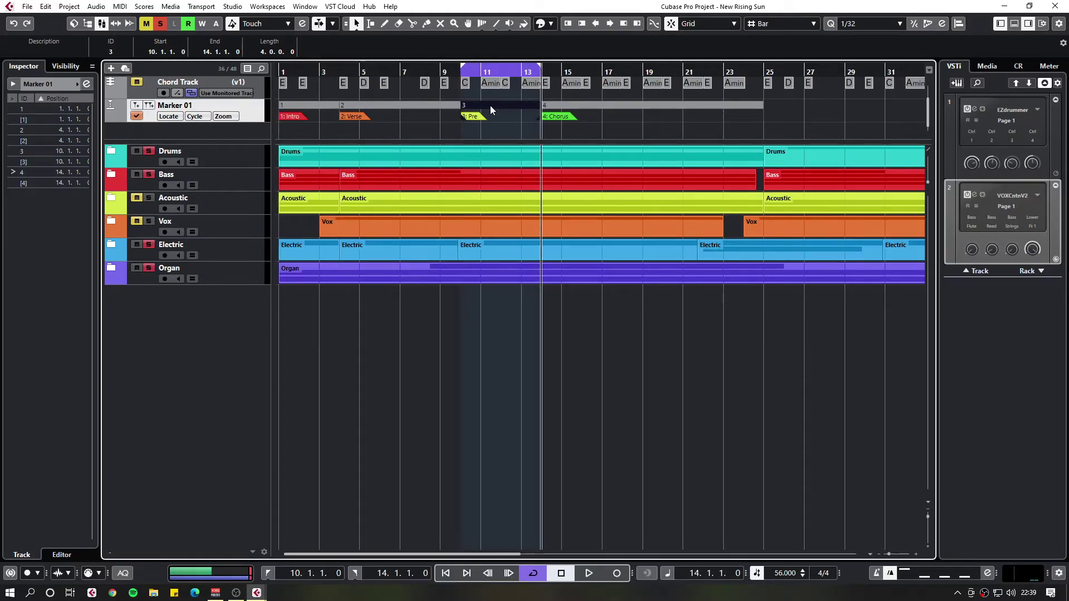
{"action": "key", "text": "shift+b"}
{"action": "key", "text": "shift+b"}
{"action": "key", "text": "shift+b"}
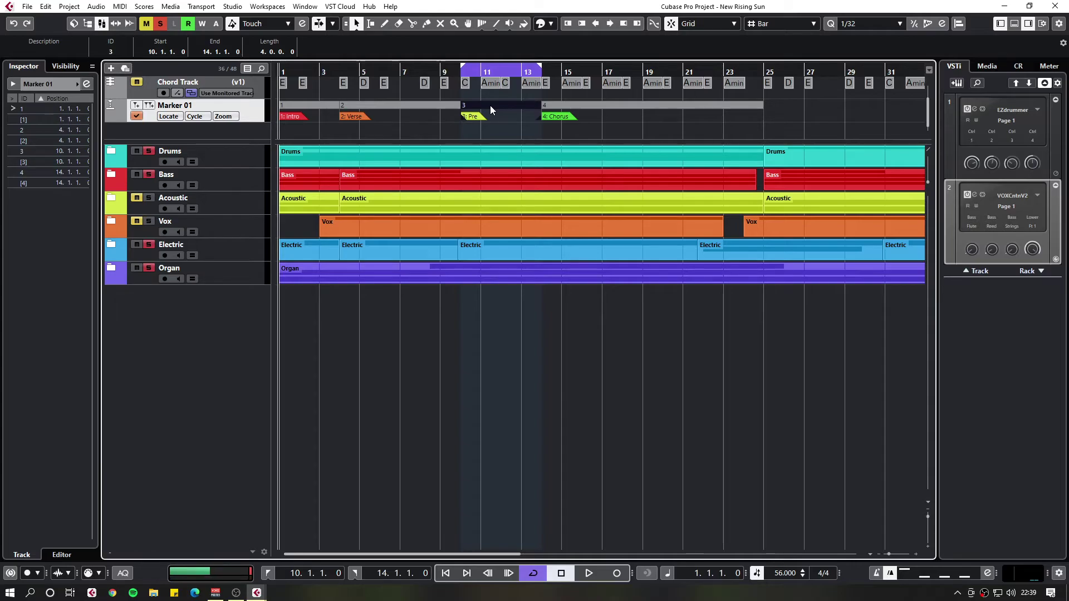
{"action": "key", "text": "shift+n"}
{"action": "key", "text": "shift+n"}
{"action": "key", "text": "shift+n"}
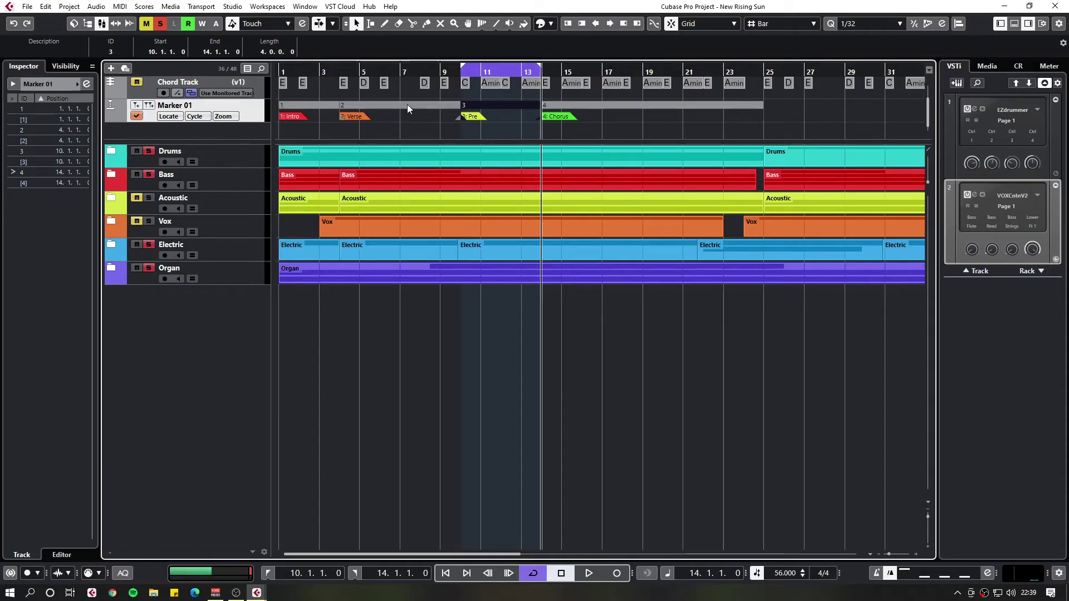
{"action": "left_click", "coordinate": [390, 105]}
{"action": "left_click", "coordinate": [284, 106]}
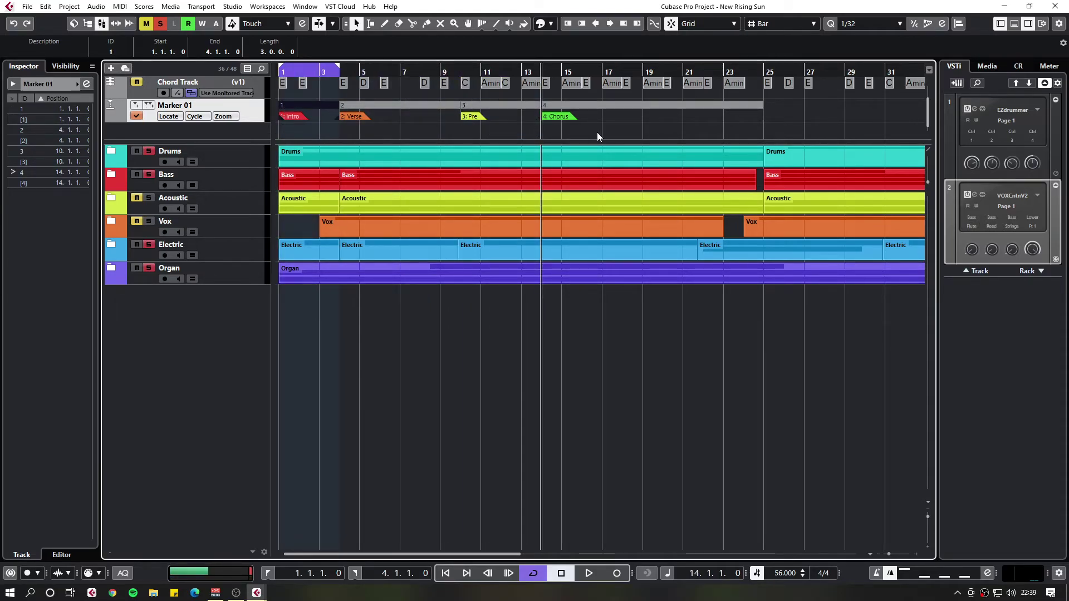
- Colour the Verse cycle marker orange using the Colorize palette
{"action": "left_click", "coordinate": [547, 25]}
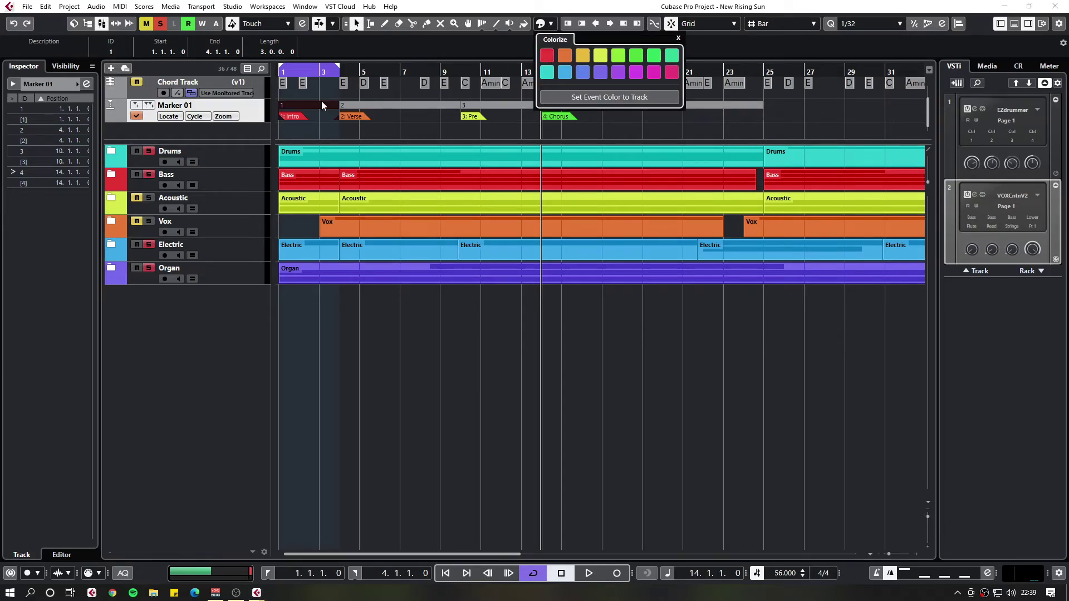
{"action": "left_click", "coordinate": [372, 104]}
{"action": "left_click", "coordinate": [549, 26]}
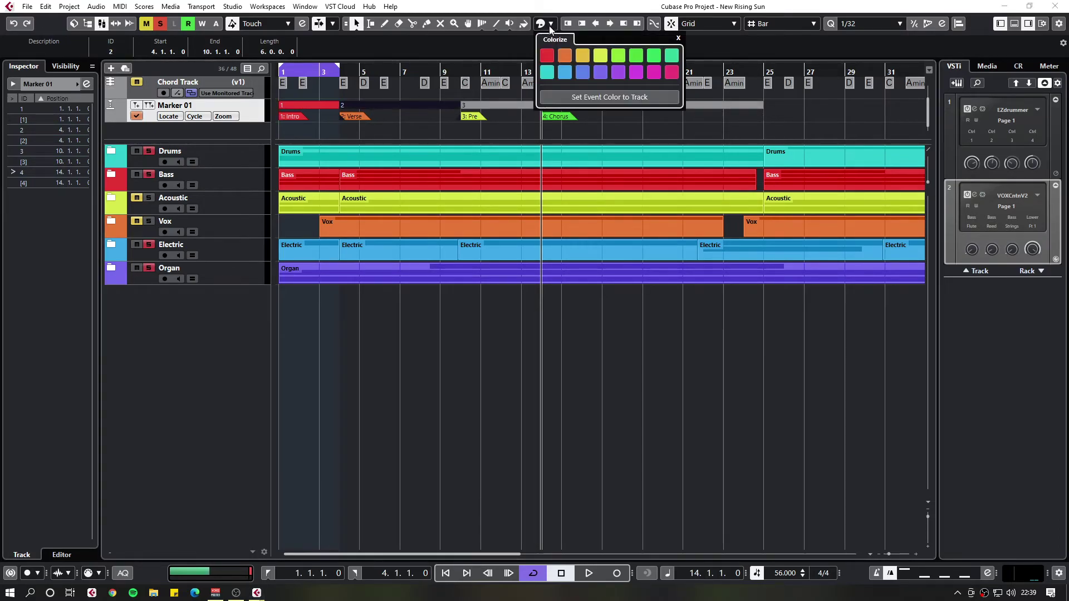
{"action": "left_click", "coordinate": [564, 55]}
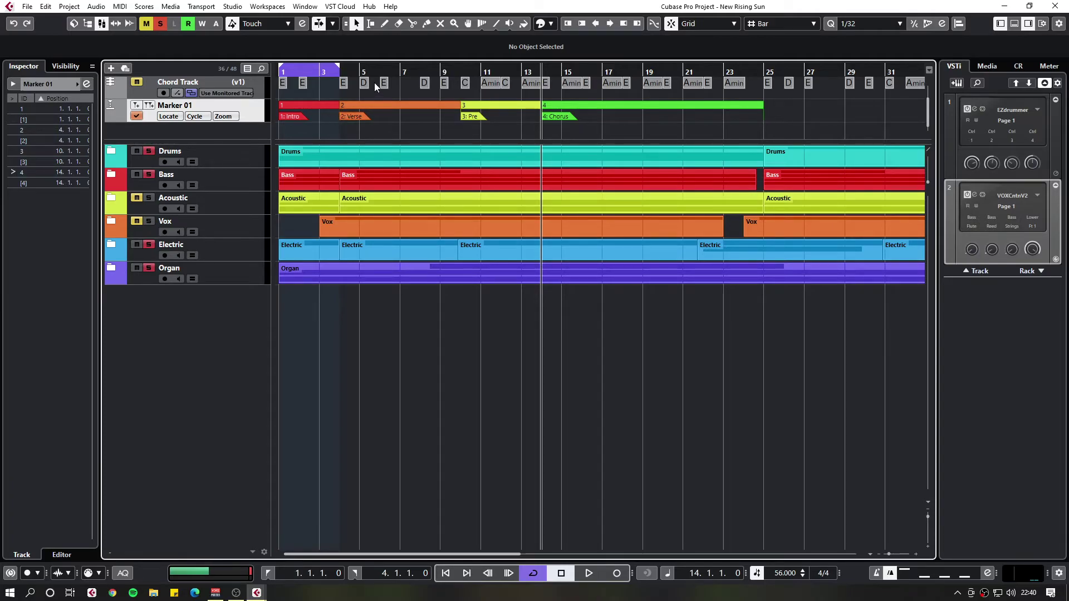
- Erase the 2: Verse marker, then return to the Object Selection tool
{"action": "left_click", "coordinate": [400, 24]}
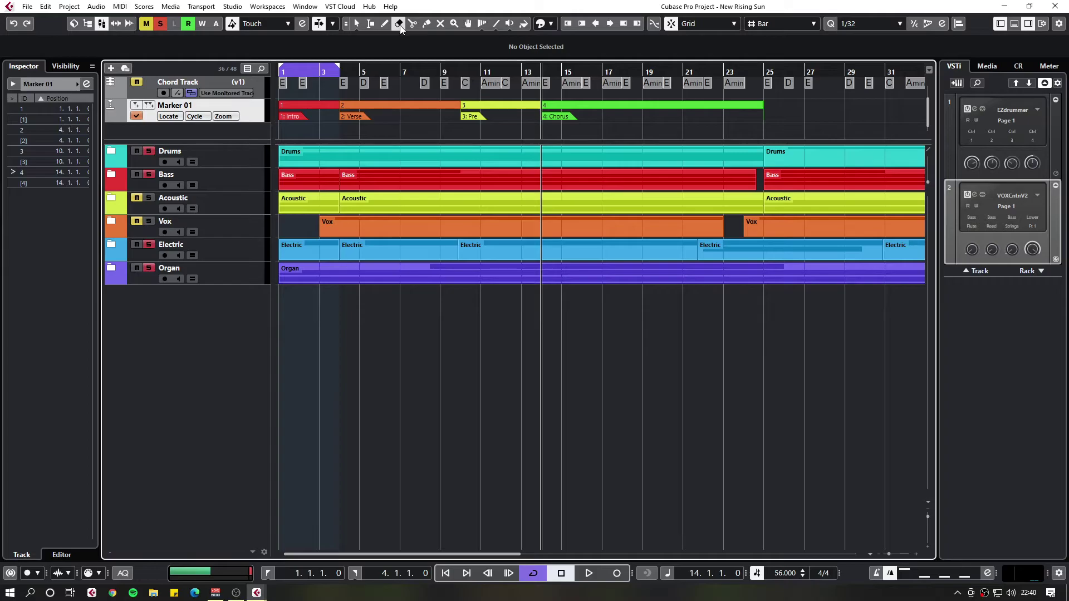
{"action": "left_click", "coordinate": [382, 114]}
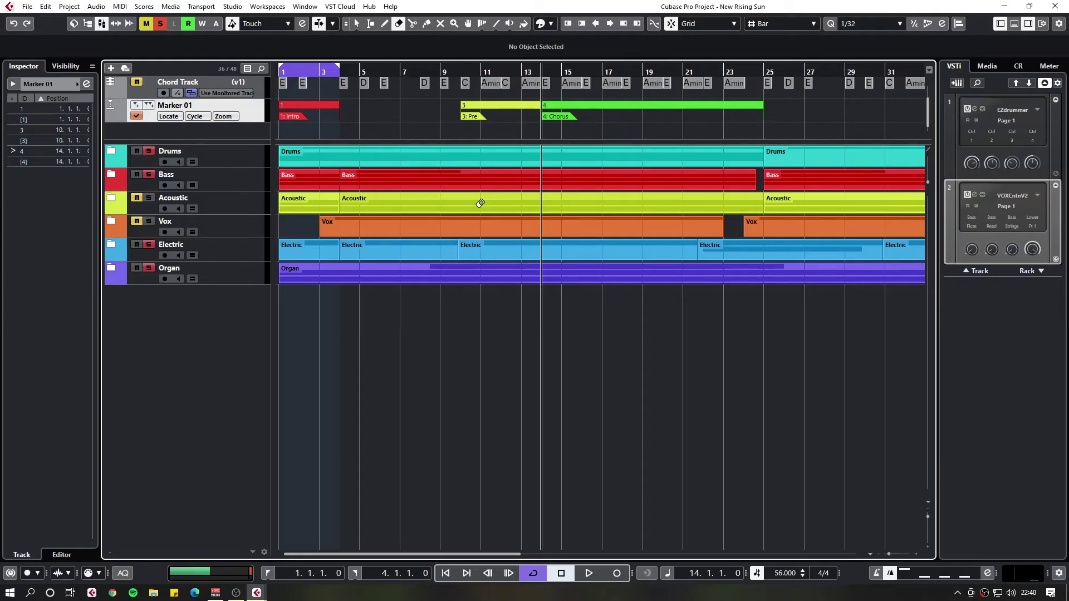
{"action": "key", "text": "1"}
- Move the Pre marker and its yellow cycle marker from bar 10 to bar 9
{"action": "left_click", "coordinate": [476, 116]}
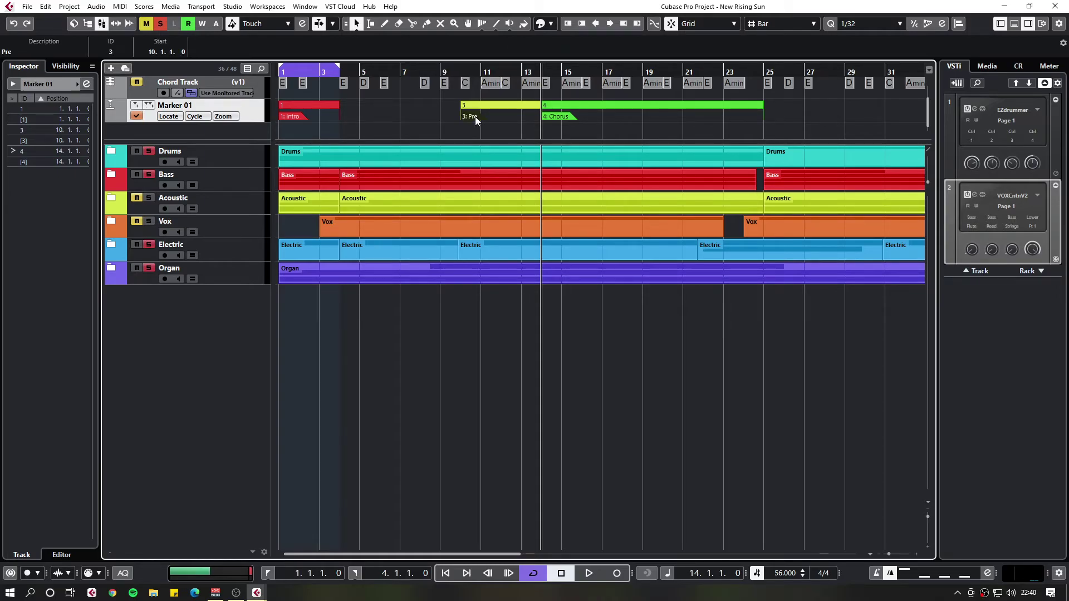
{"action": "mouse_move", "coordinate": [476, 116]}
{"action": "left_mouse_down"}
{"action": "mouse_move", "coordinate": [393, 115]}
{"action": "mouse_move", "coordinate": [464, 117]}
{"action": "mouse_move", "coordinate": [423, 118]}
{"action": "mouse_move", "coordinate": [447, 117]}
{"action": "left_mouse_up"}
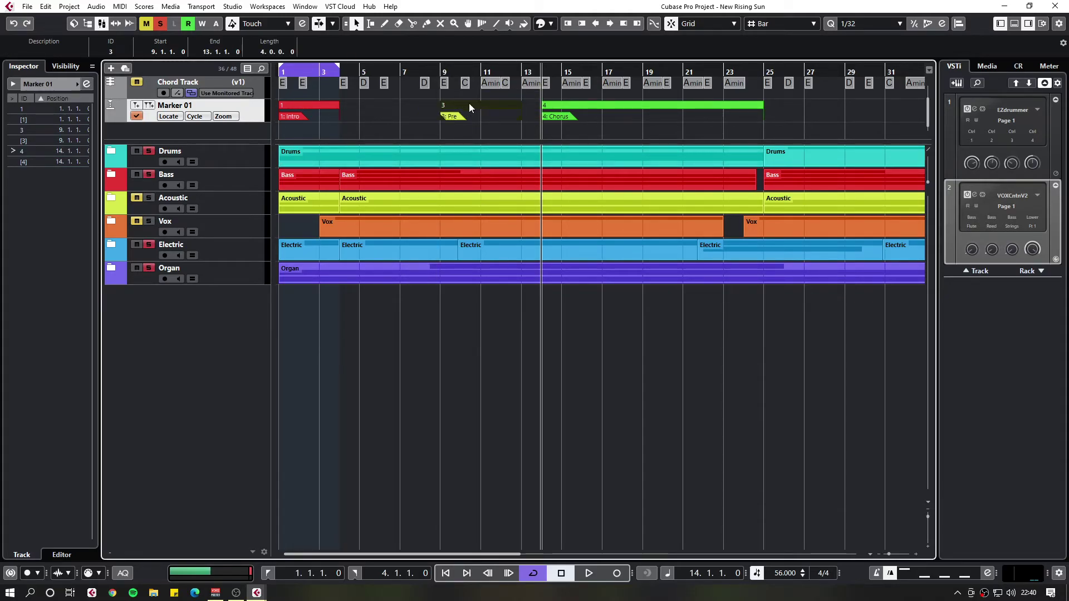
{"action": "mouse_move", "coordinate": [469, 102]}
{"action": "left_mouse_down"}
{"action": "mouse_move", "coordinate": [486, 105]}
{"action": "mouse_move", "coordinate": [470, 104]}
{"action": "left_mouse_up"}
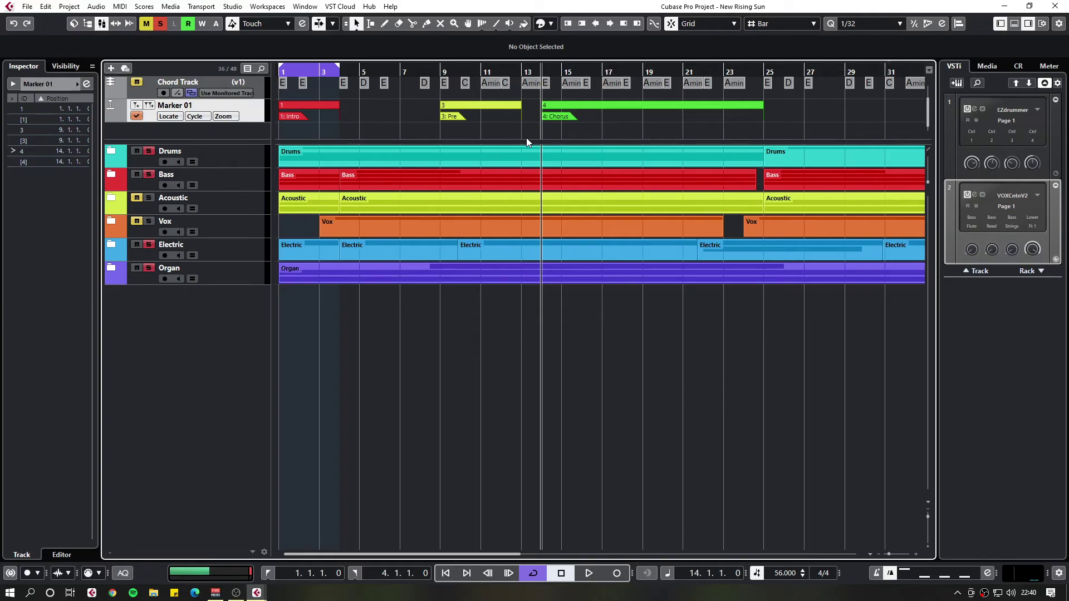
- Reassign the position and cycle marker IDs so Intro, Pre and Chorus are numbered 1–3
{"action": "key", "text": "ctrl+m"}
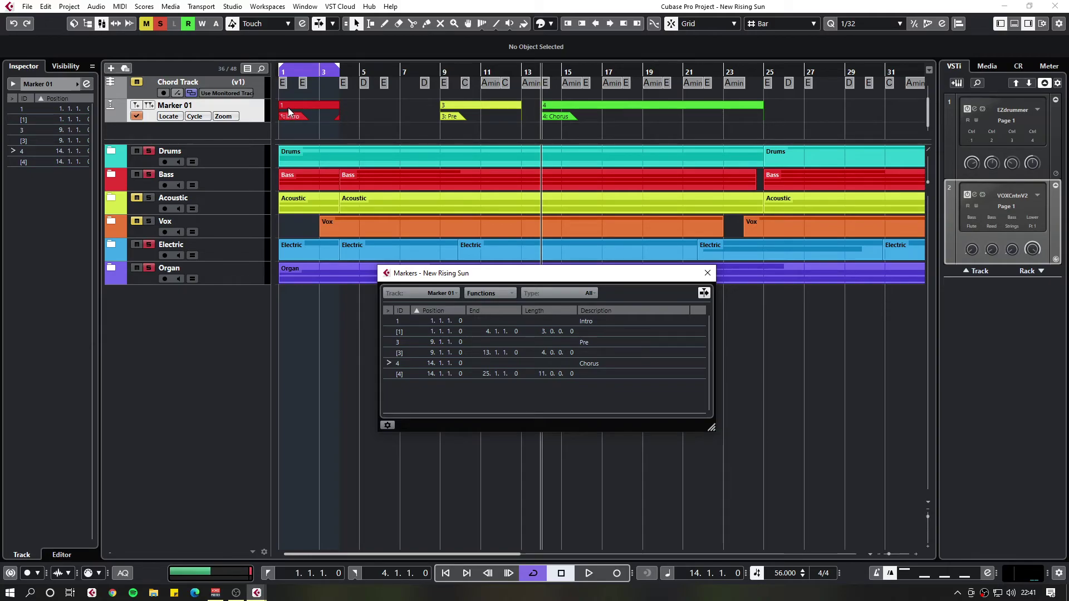
{"action": "left_click", "coordinate": [488, 296]}
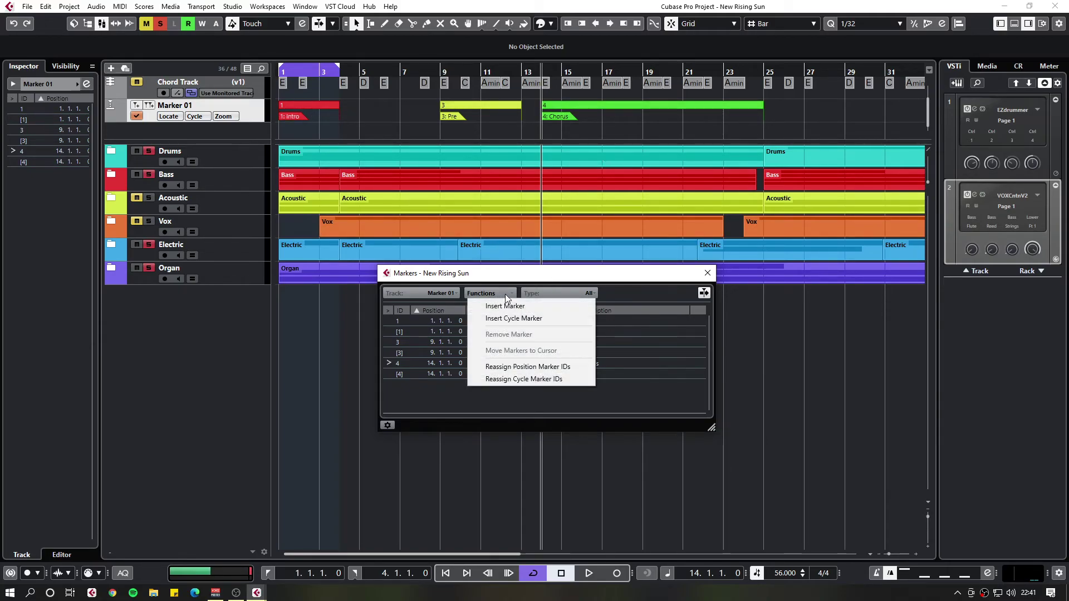
{"action": "left_click", "coordinate": [513, 366]}
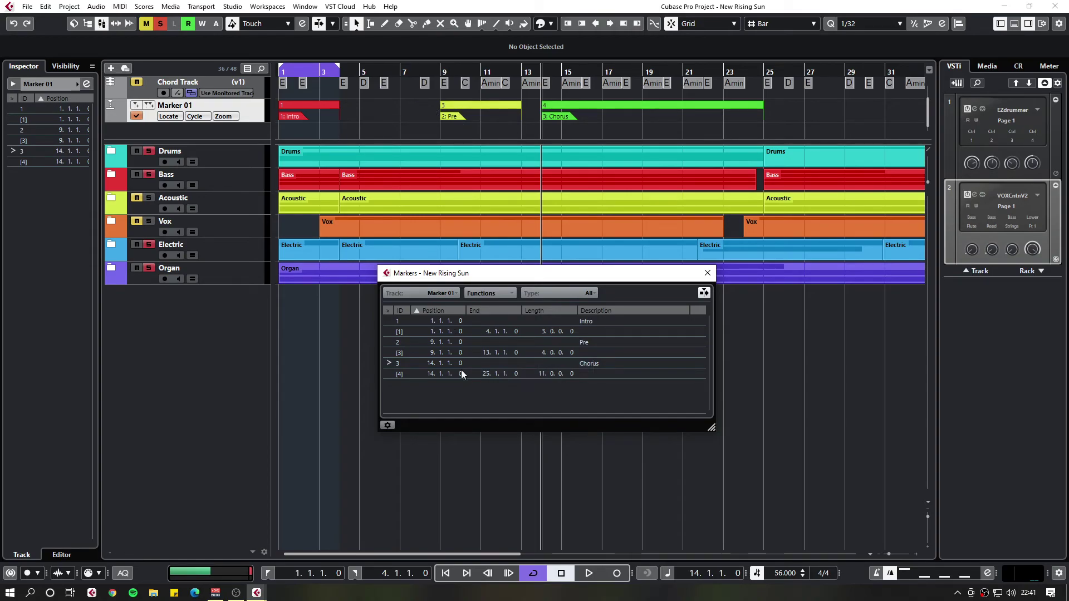
{"action": "left_click", "coordinate": [482, 293]}
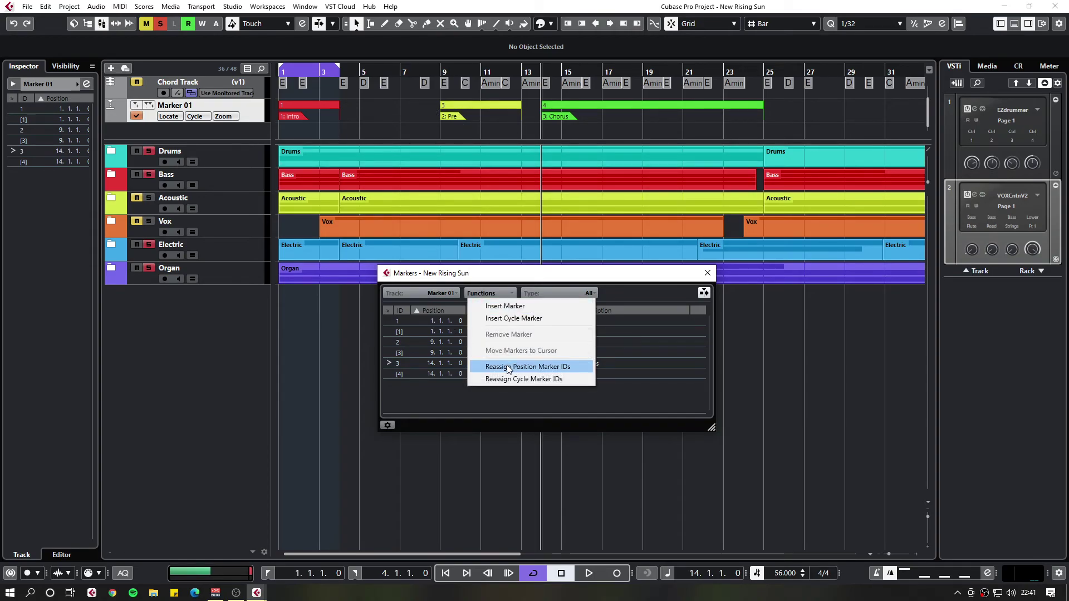
{"action": "left_click", "coordinate": [508, 379]}
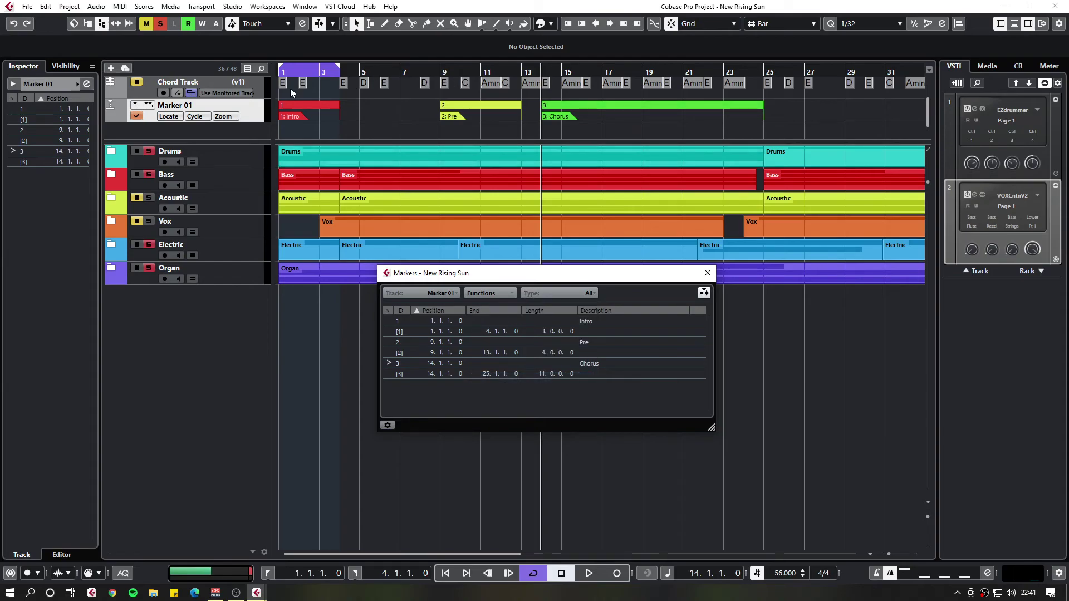
{"action": "left_click", "coordinate": [473, 126]}
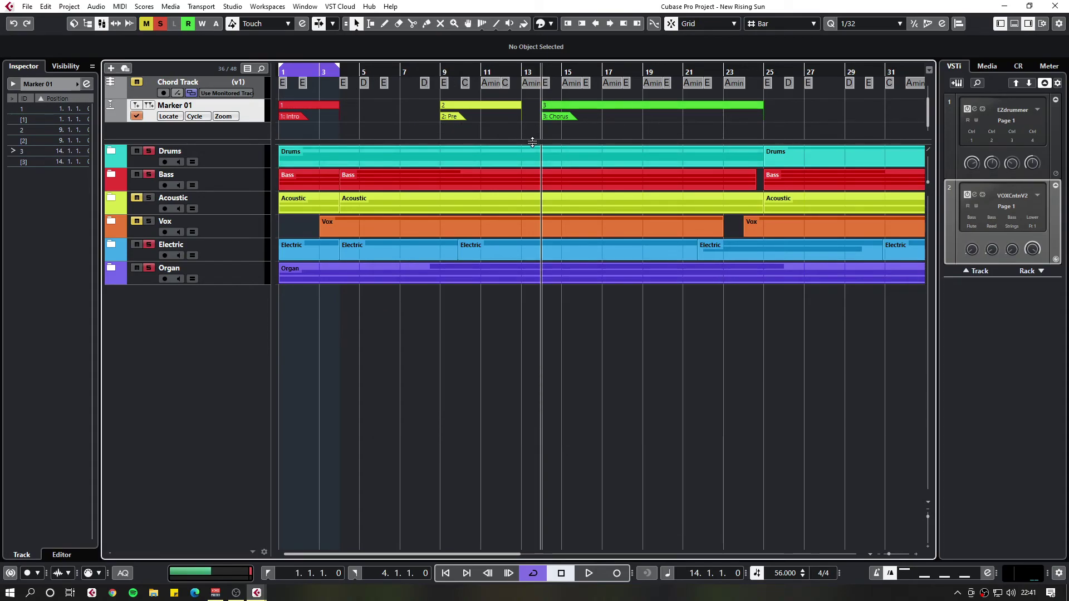
- With the cursor at bar 7, move the Pre cycle marker to the cursor, then undo to restore bars 9–13
{"action": "left_click", "coordinate": [400, 70]}
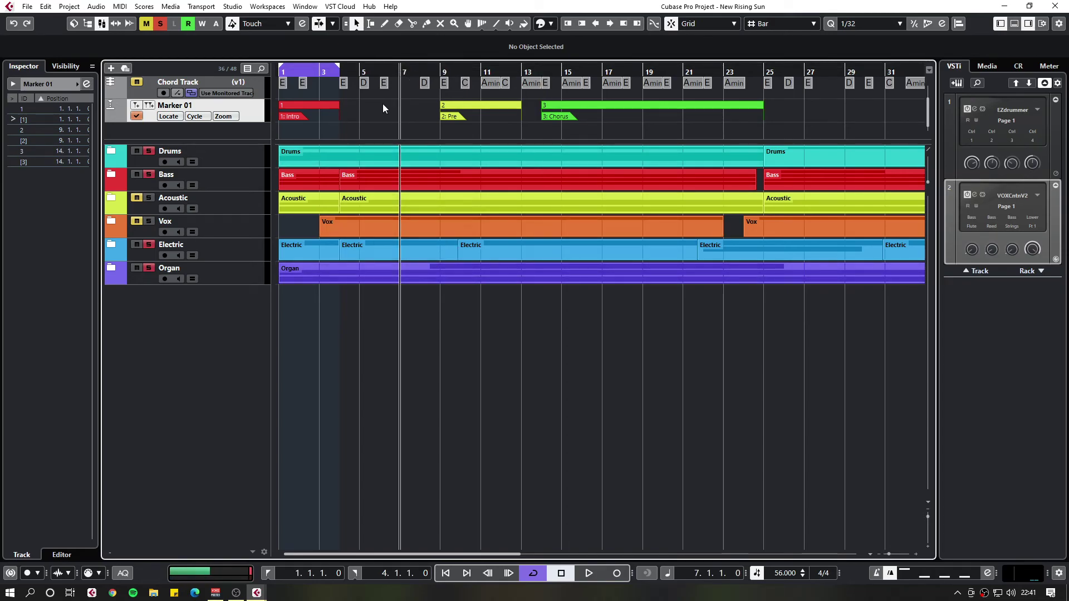
{"action": "key", "text": "ctrl+m"}
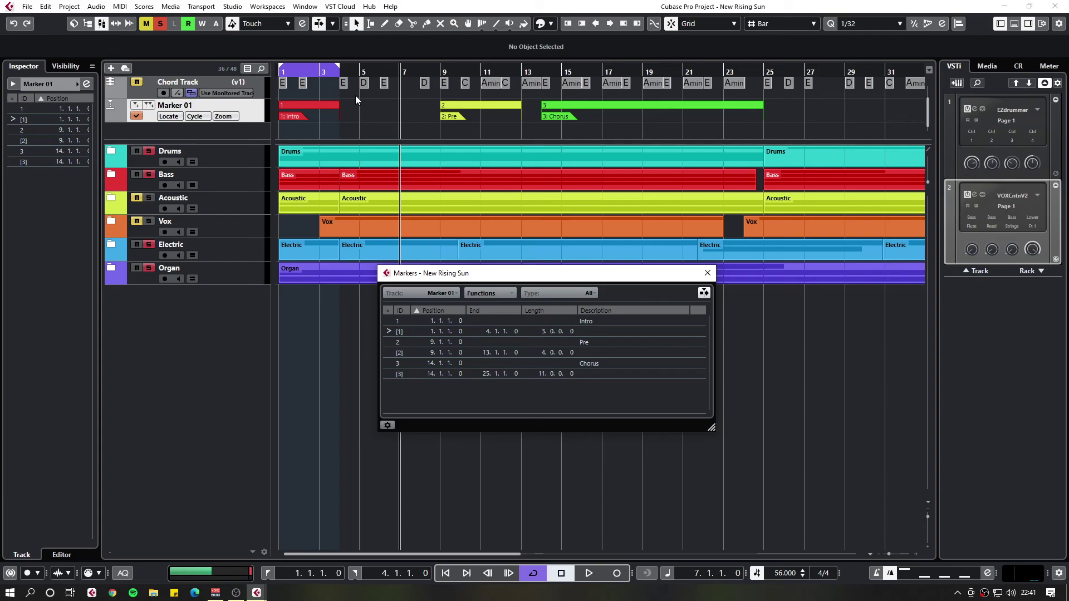
{"action": "left_click", "coordinate": [399, 354]}
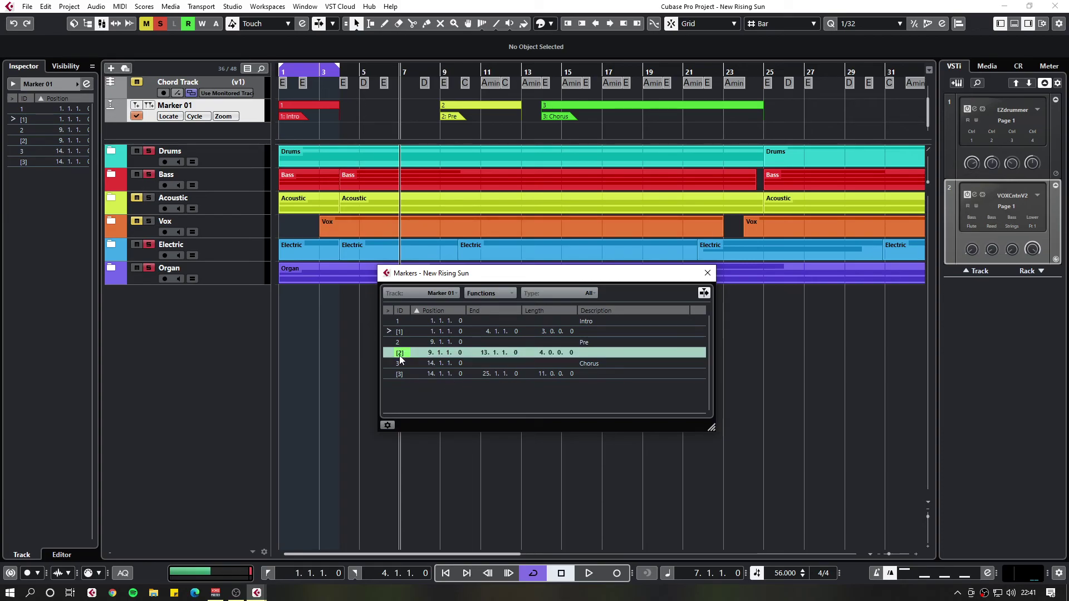
{"action": "left_click", "coordinate": [483, 293]}
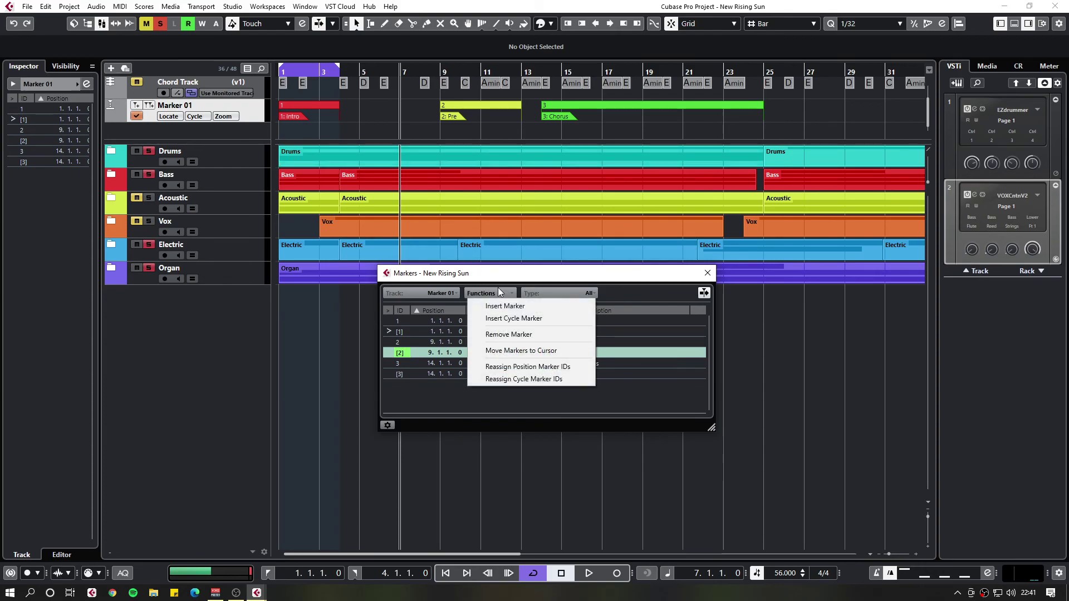
{"action": "left_click", "coordinate": [518, 350]}
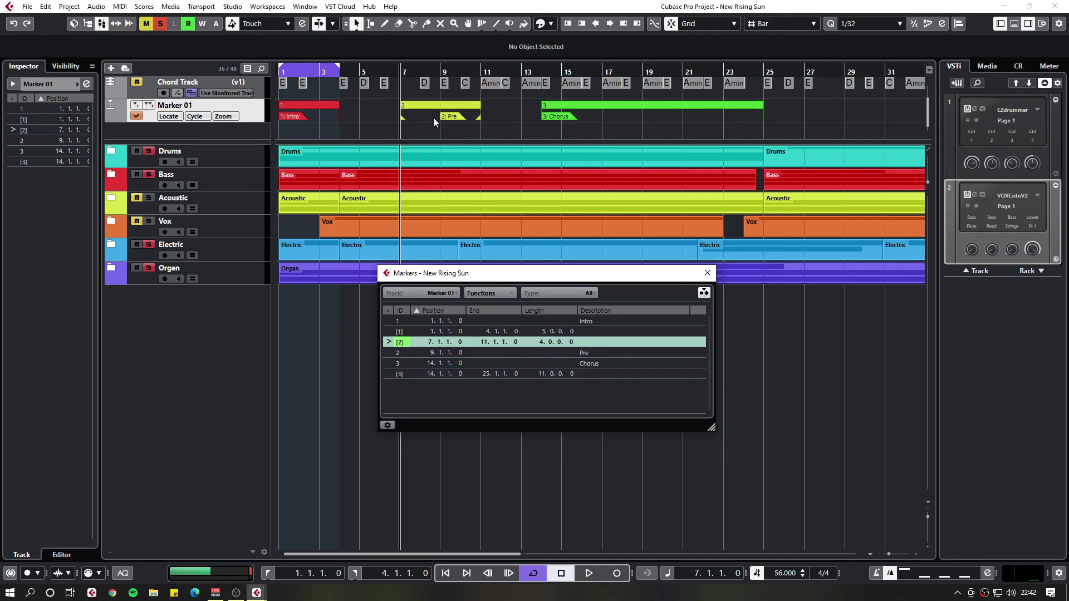
{"action": "key", "text": "ctrl+z"}
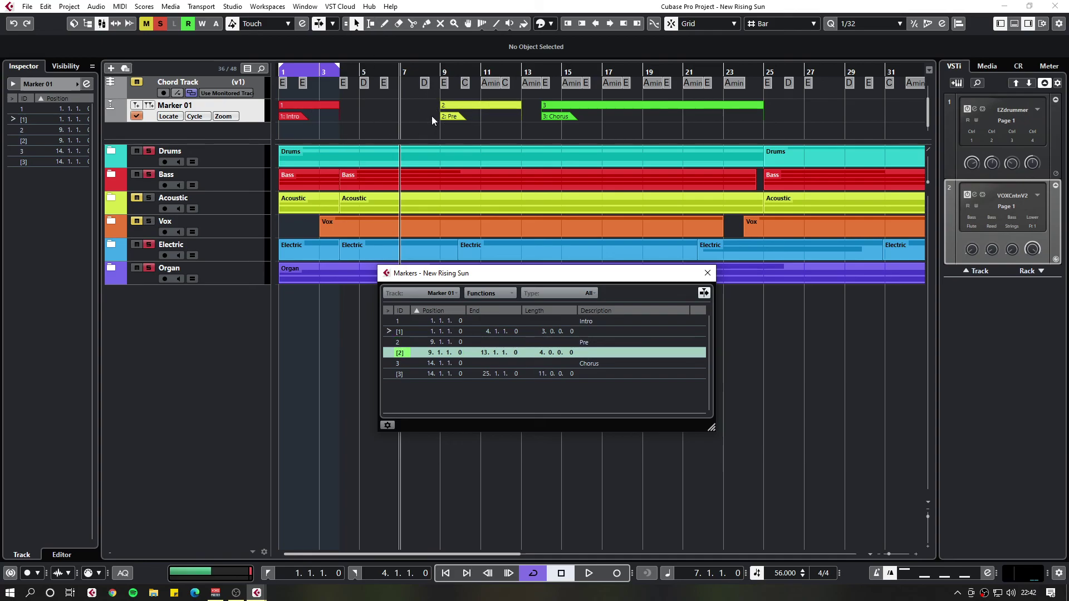